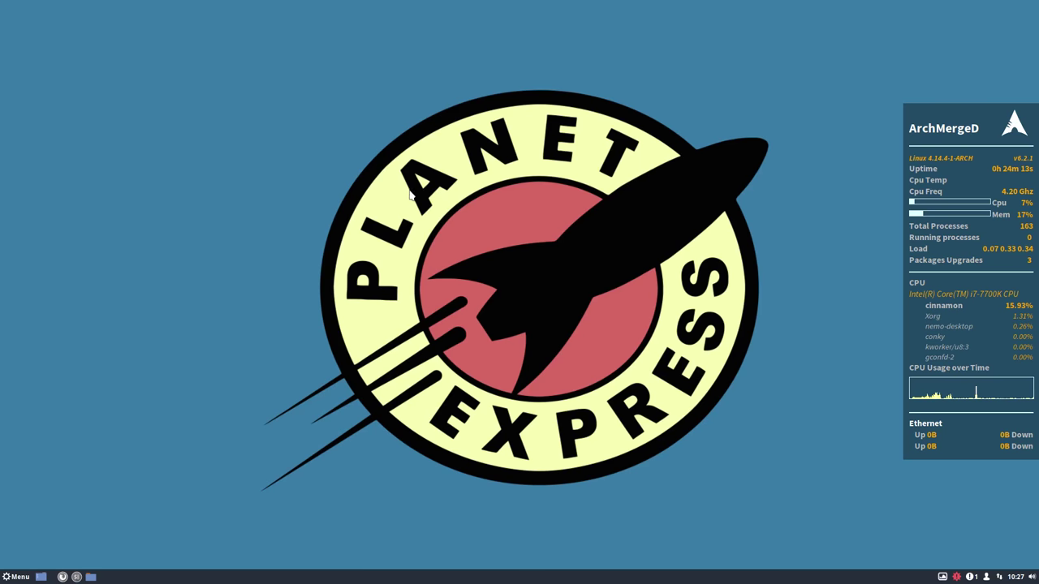
Step: Browse the amd-cinnamon folder's contents in Nemo, close it, and reopen the Home folder
left_click(90, 576)
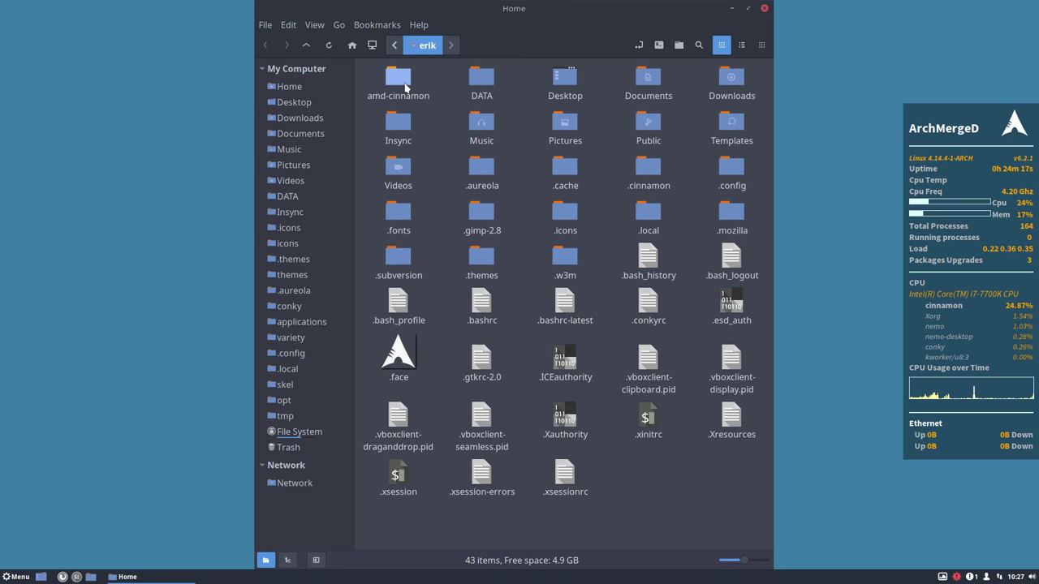
left_click(400, 85)
double_click(400, 85)
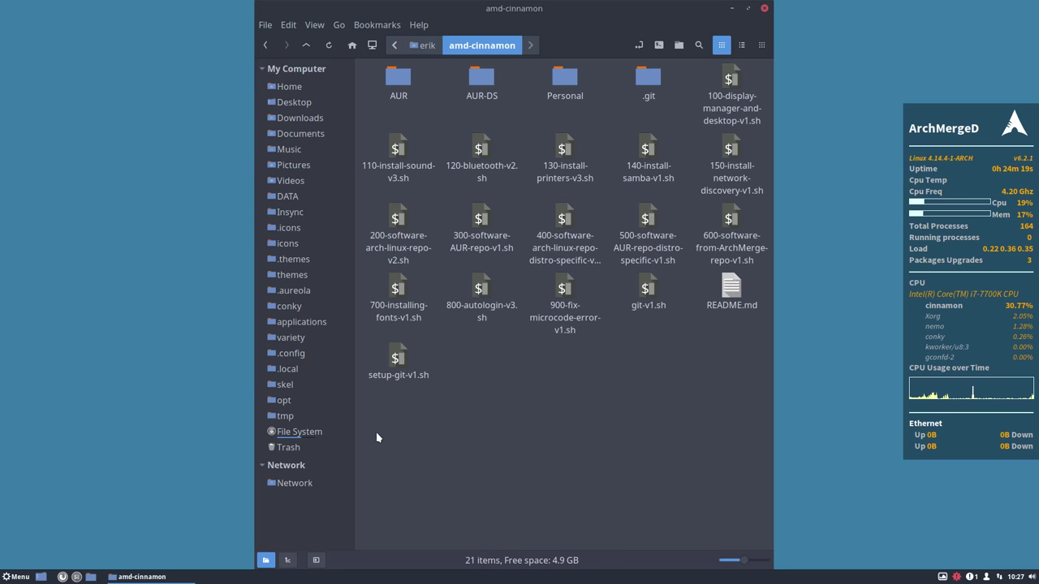
left_click_drag(376, 437, 761, 62)
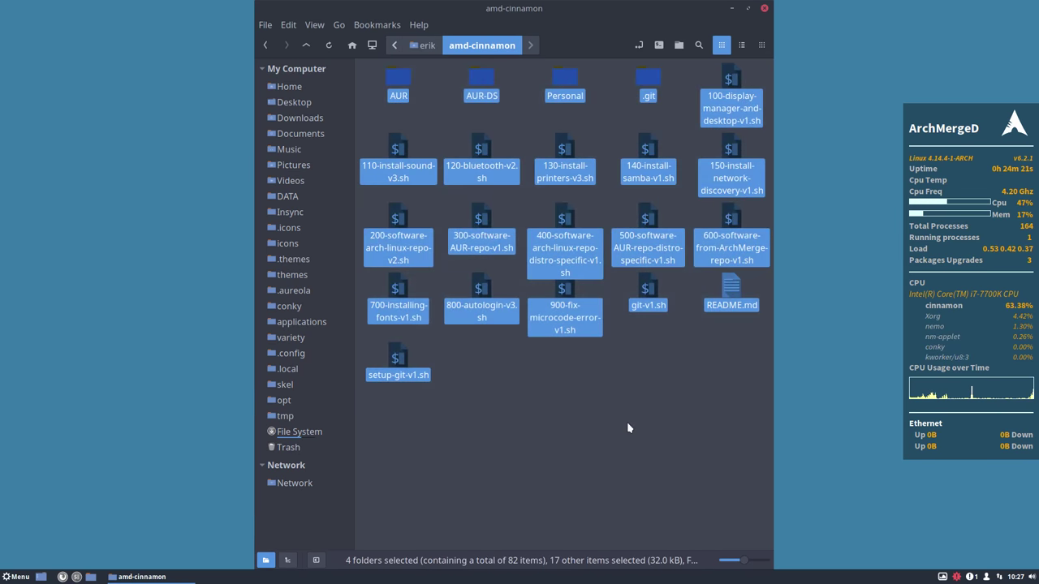
left_click(627, 428)
left_click(565, 79)
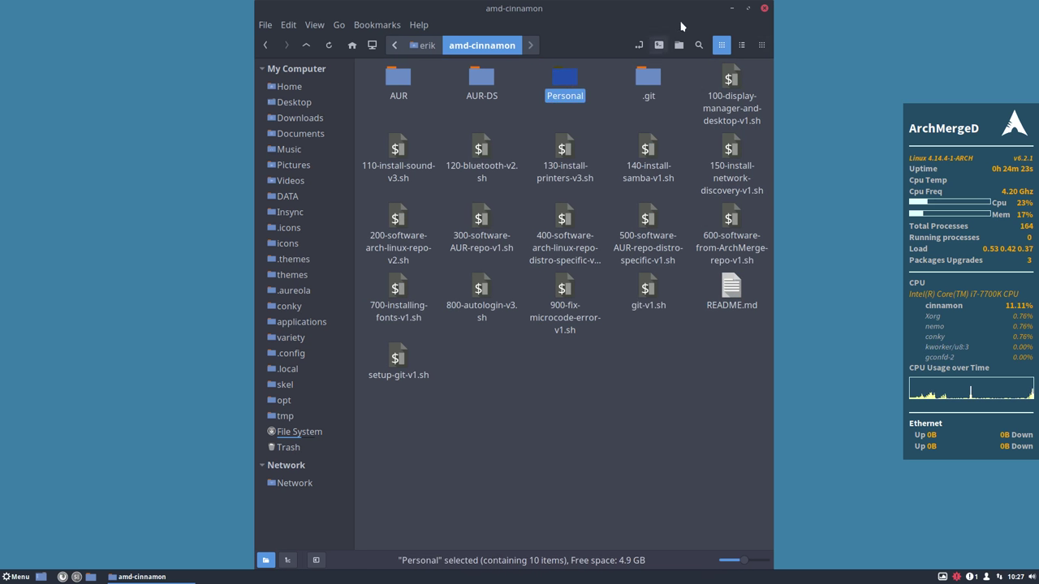
left_click(764, 8)
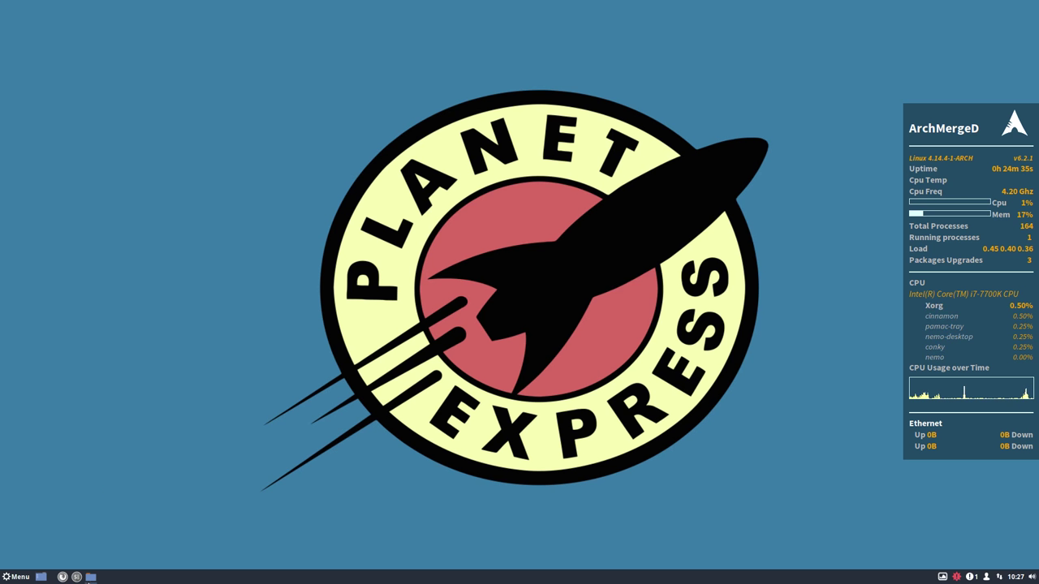
left_click(89, 577)
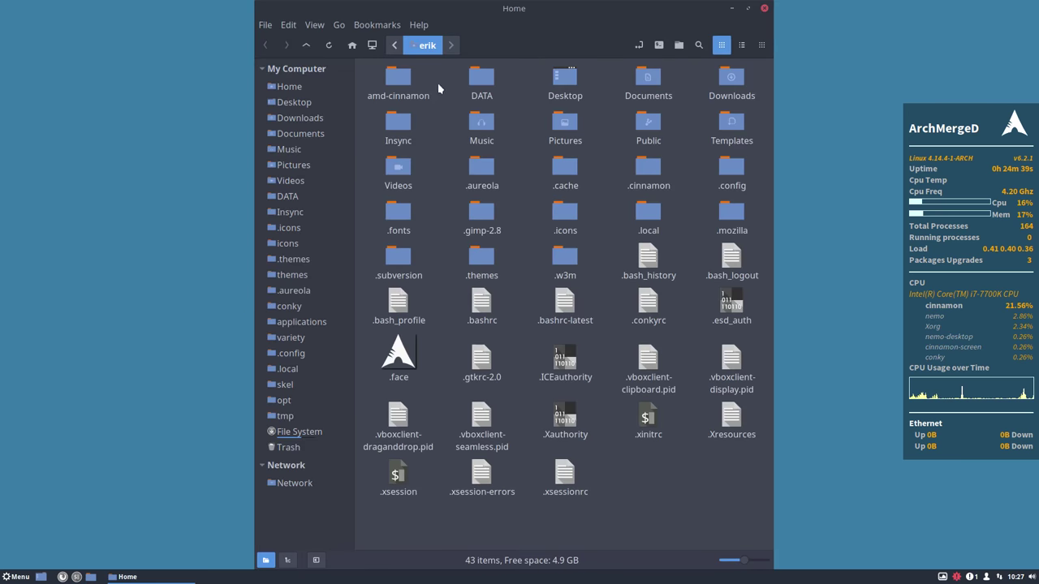
Step: Open a terminal in Home and git clone the archmerge-nemesis repository from GitHub
left_click(639, 44)
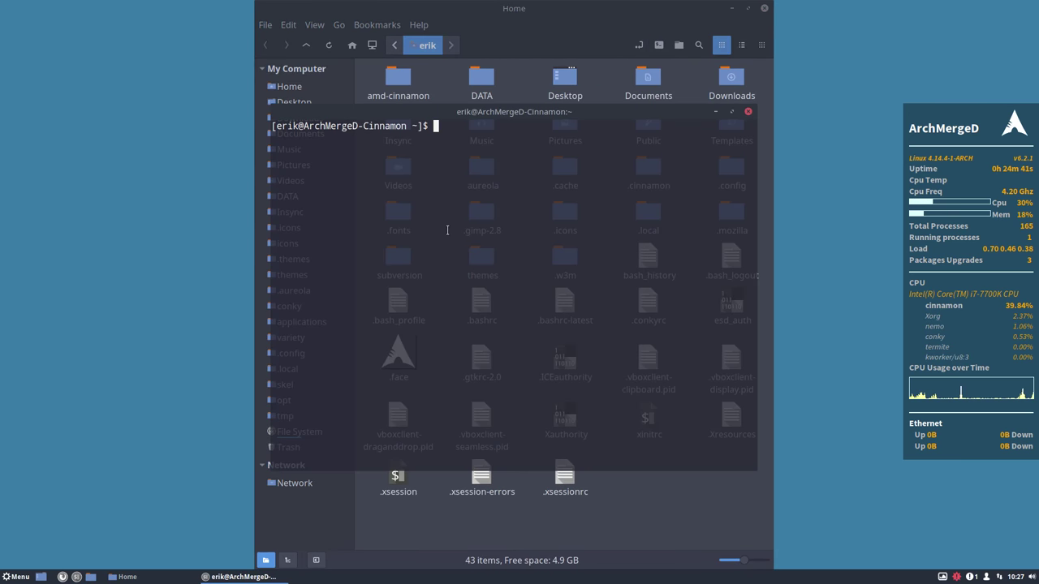
type("git")
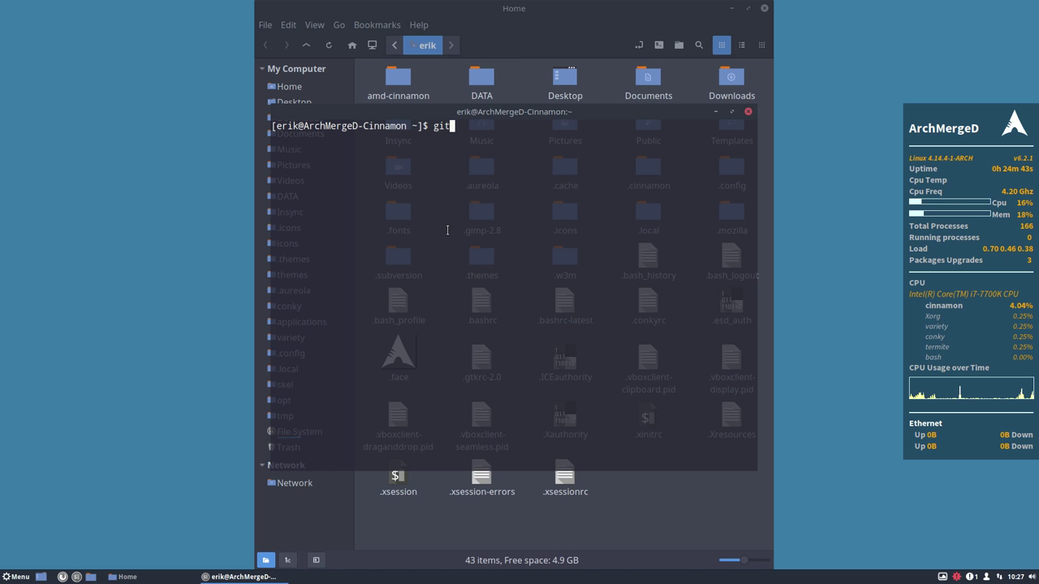
type(" clone https")
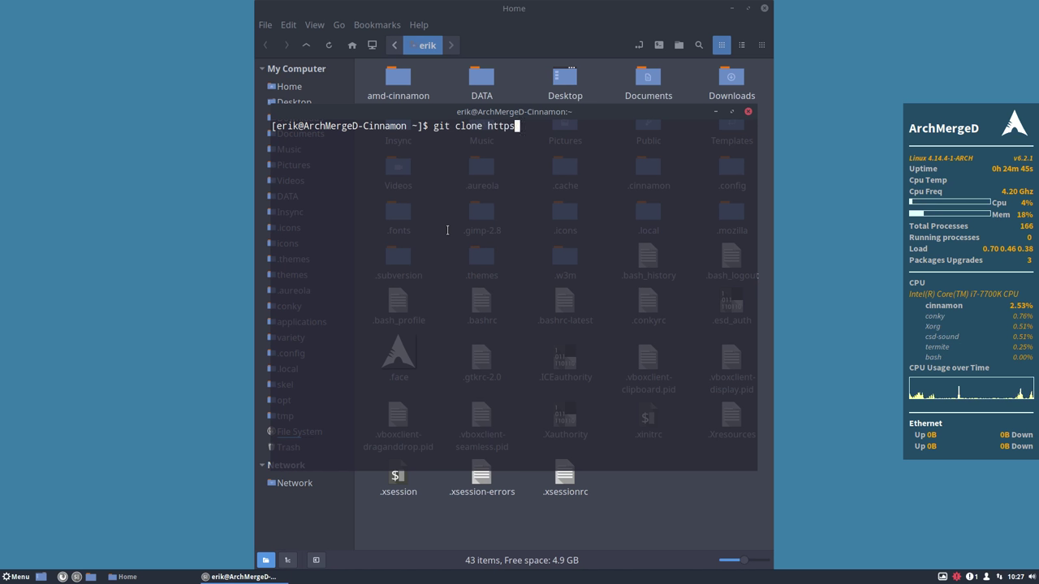
type(":")
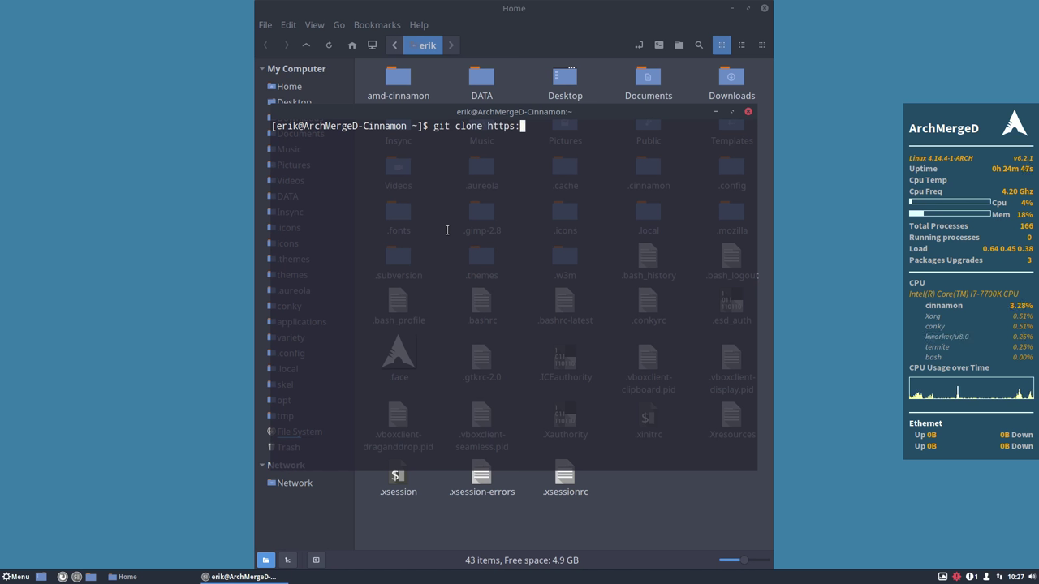
type("//git")
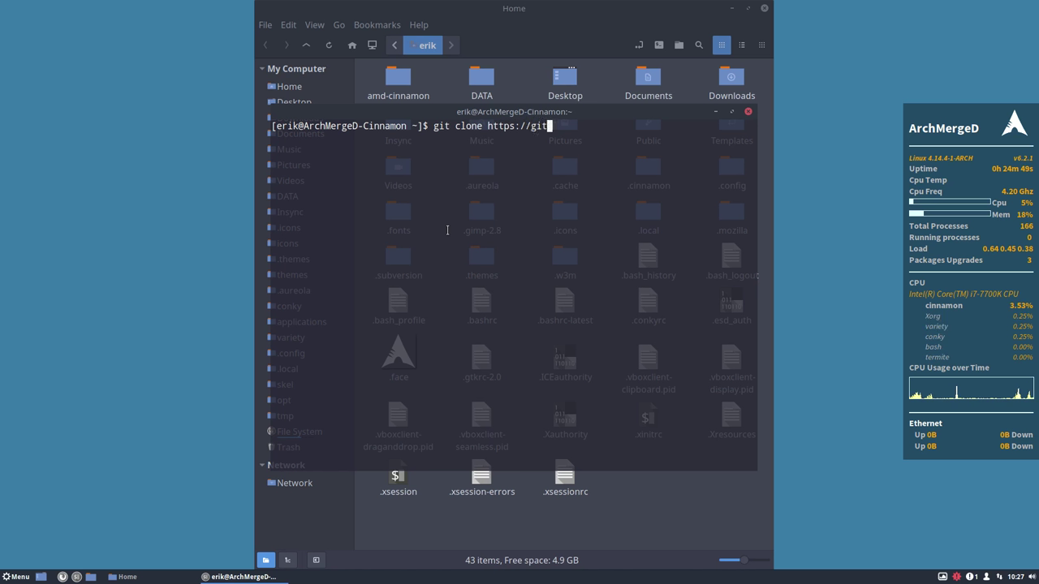
type("hub.com")
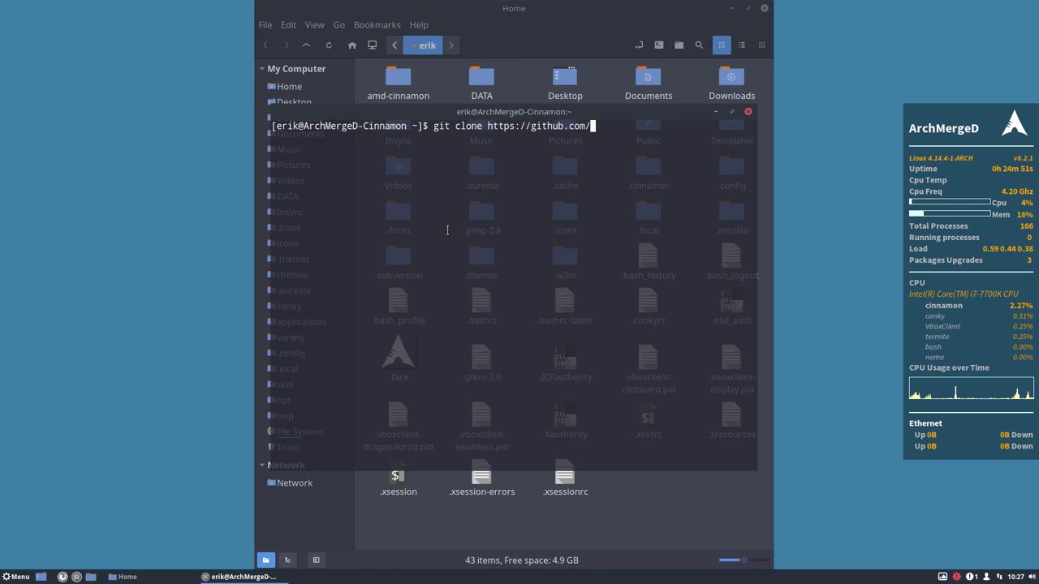
type("/a")
type("rikdubois")
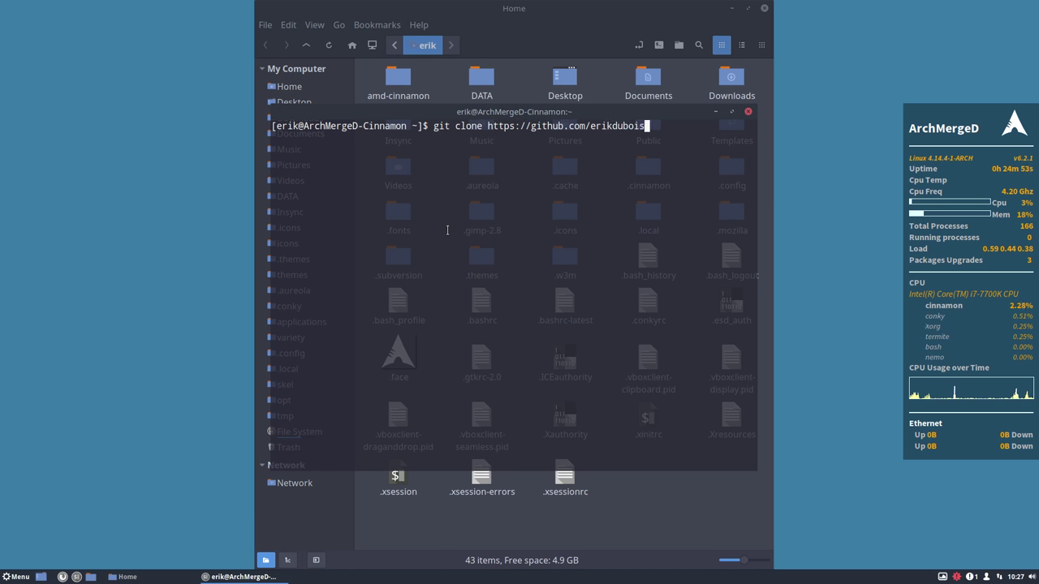
type("/archmerge")
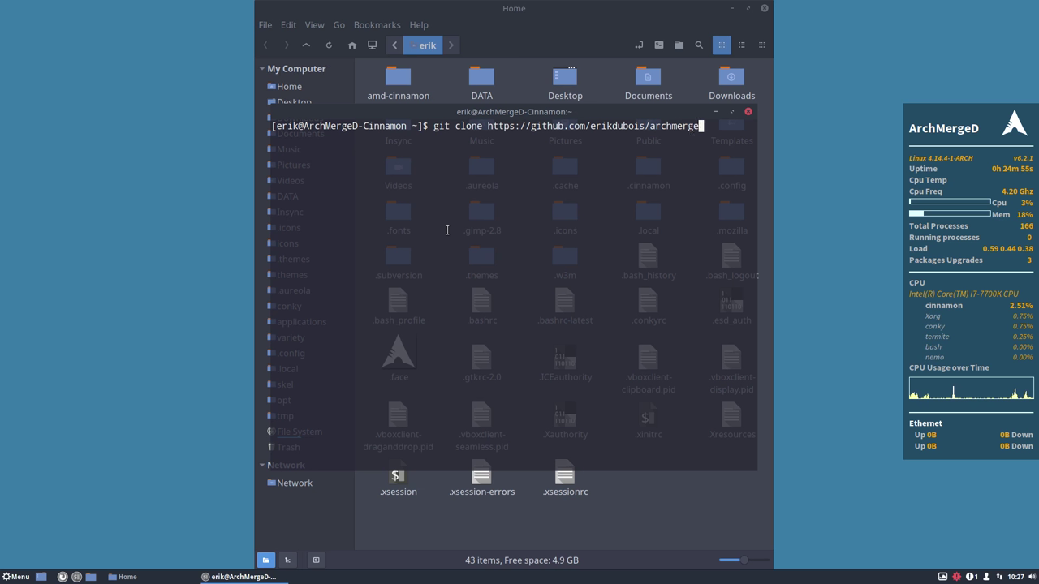
type("-nem")
type("es")
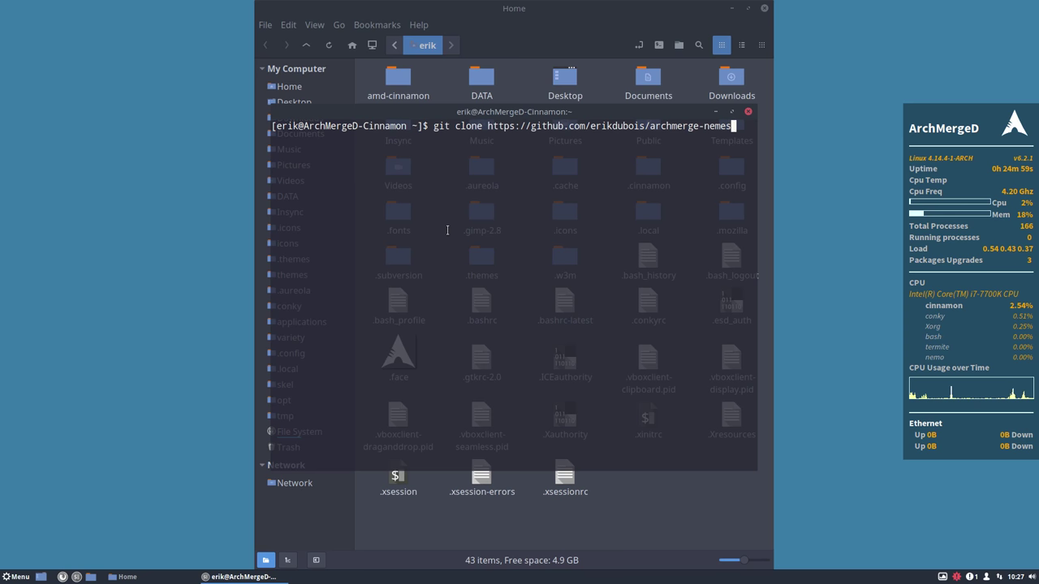
type("is")
key("Return")
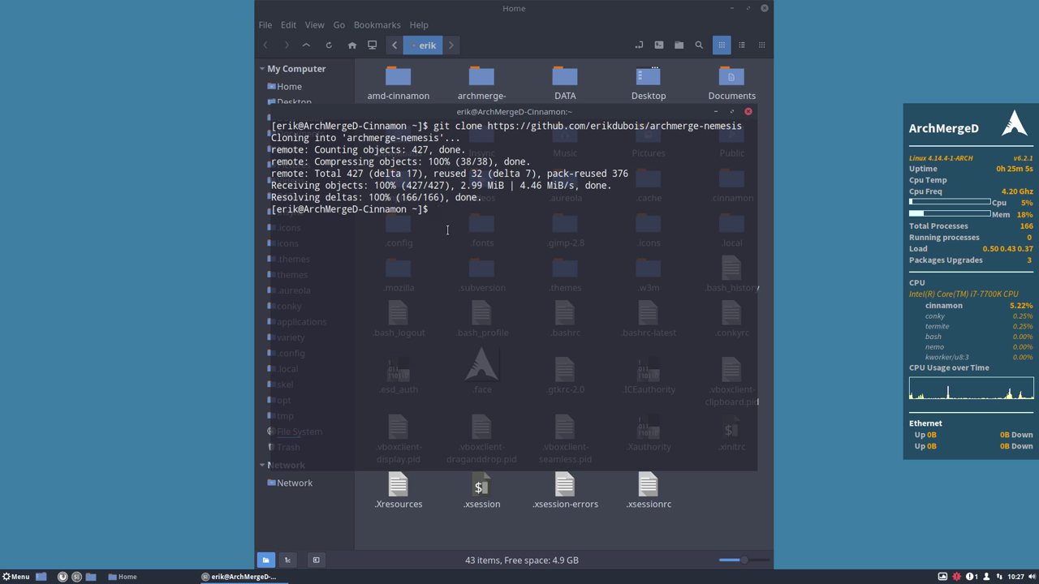
Step: Change into the archmerge-nemesis folder and list its scripts
type("cd ar")
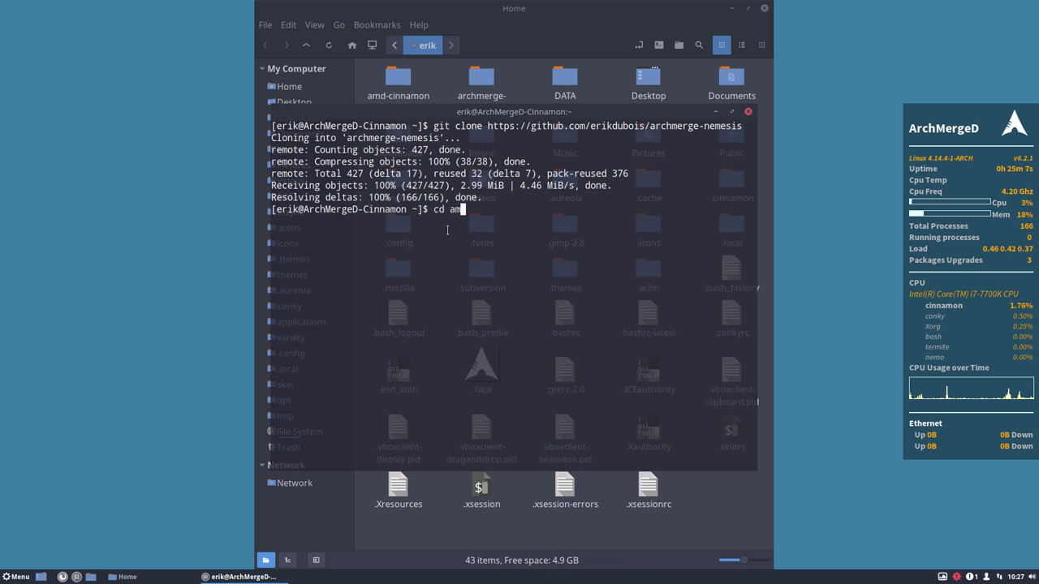
type("m")
key("Tab")
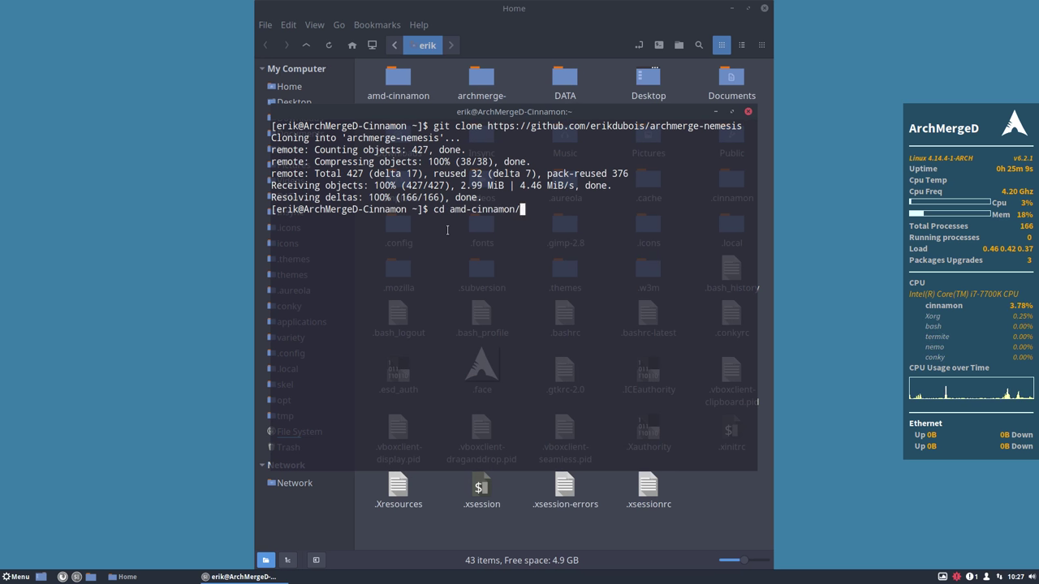
key("BackSpace")
key("BackSpace")
key("BackSpace")
key("BackSpace")
key("BackSpace")
key("BackSpace")
key("BackSpace")
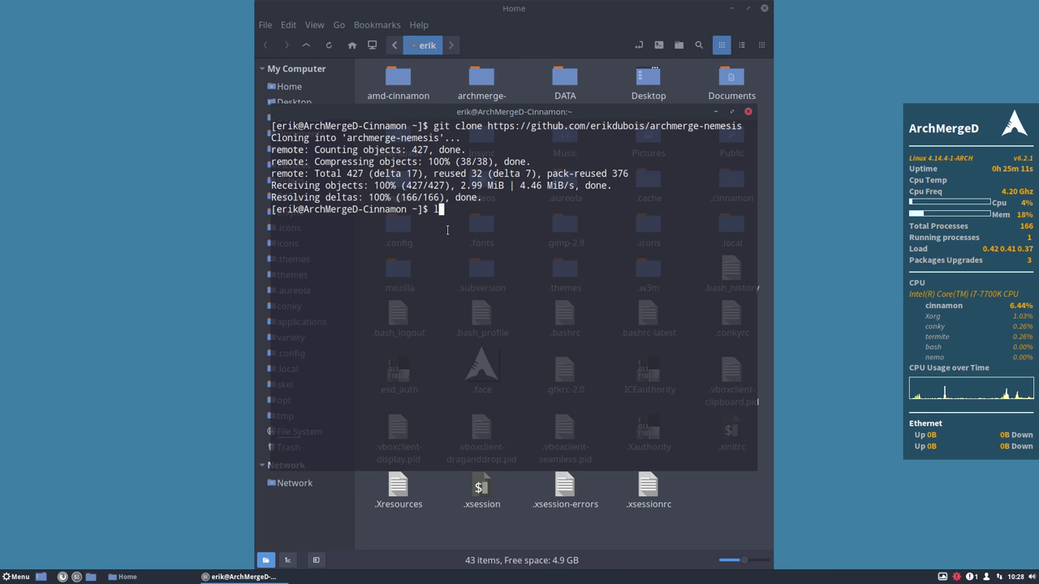
type("ls")
key("Return")
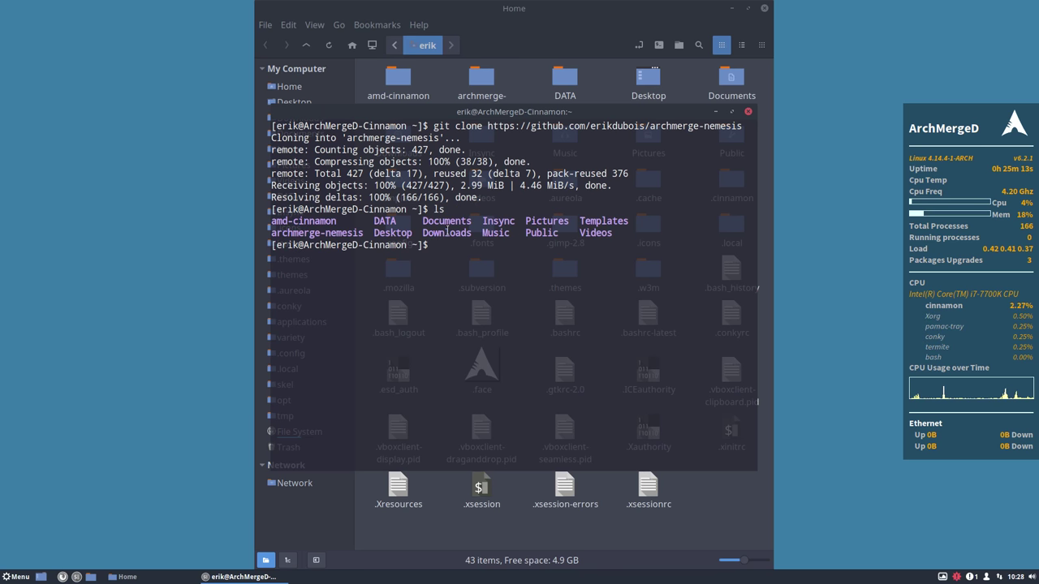
type("cd ")
type("archm")
key("Tab")
key("Return")
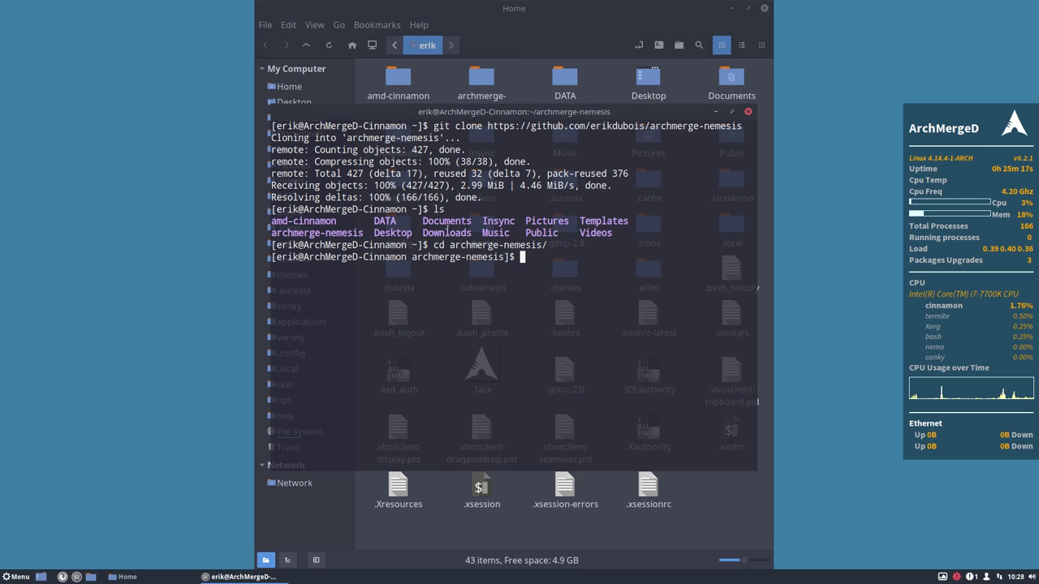
type("ls")
key("Return")
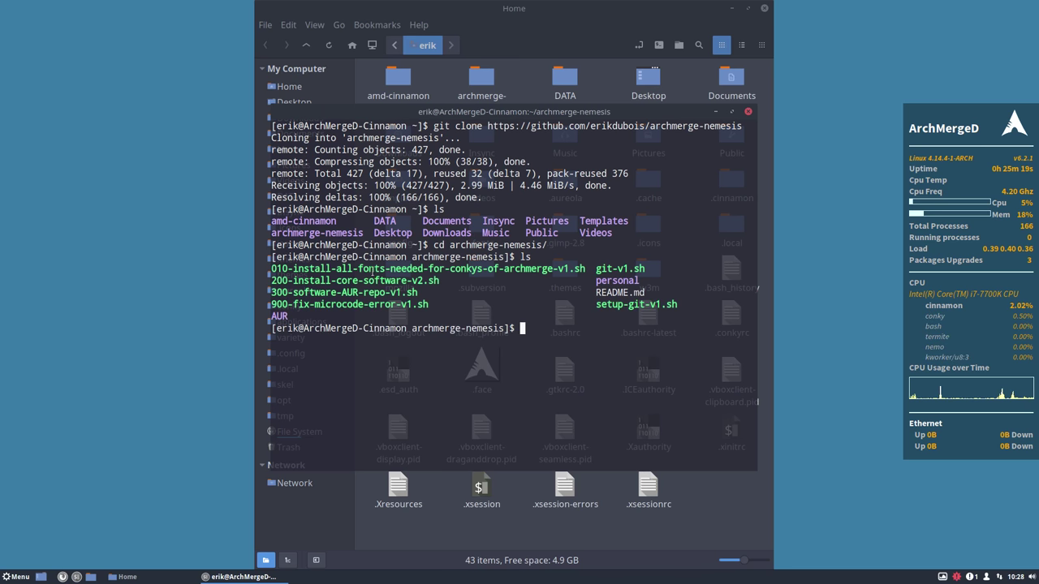
Step: Run the 010 font-install script to copy fonts into .fonts and rebuild the cache
type("010")
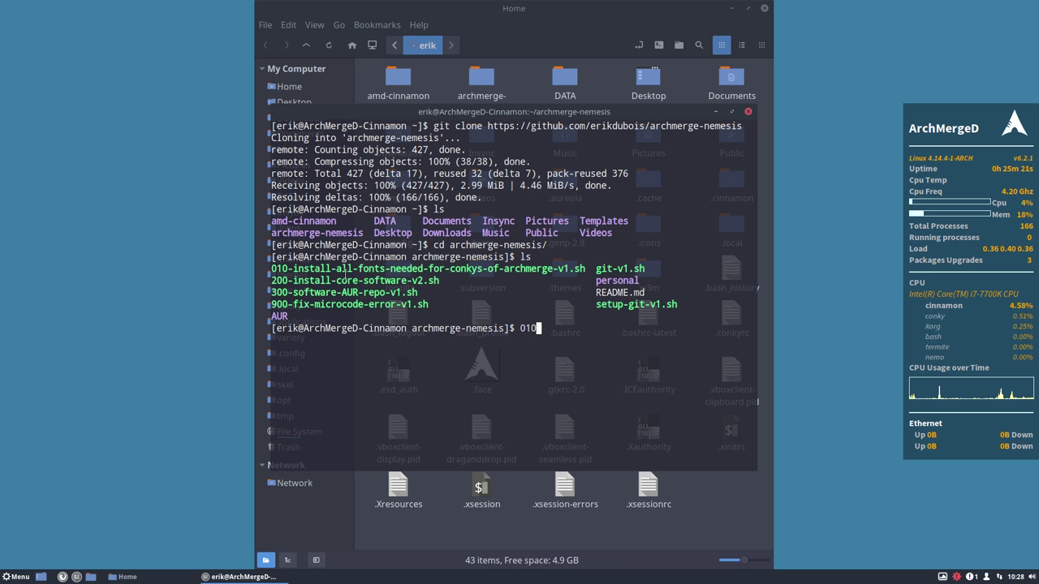
key("BackSpace")
key("BackSpace")
key("BackSpace")
type("./0")
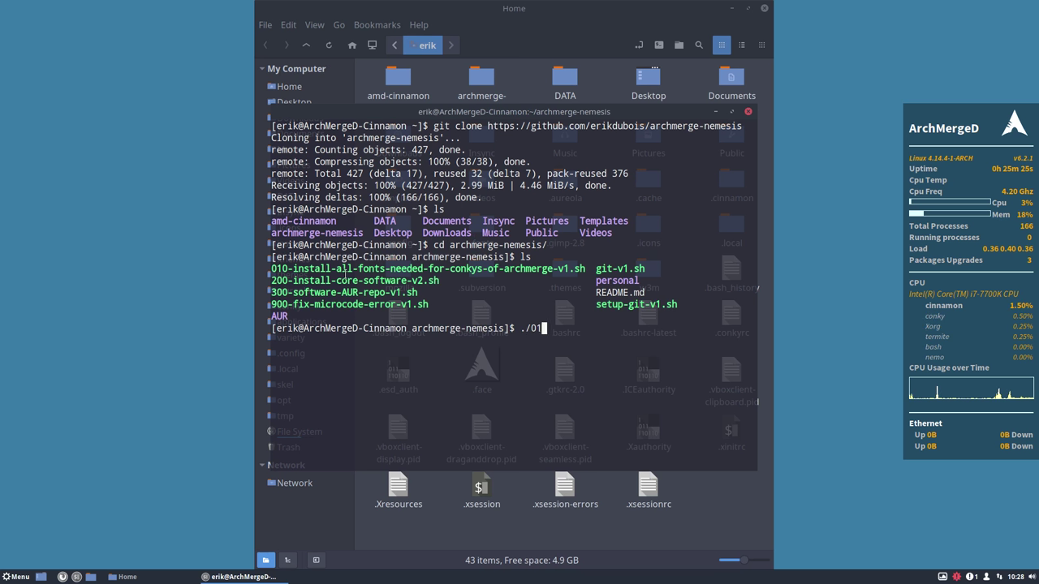
key("Tab")
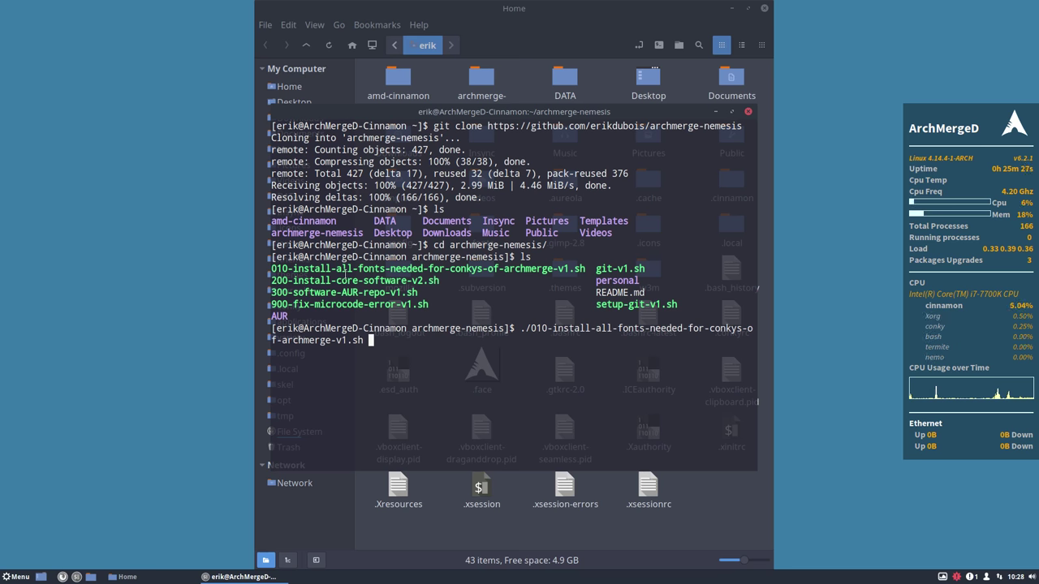
key("Return")
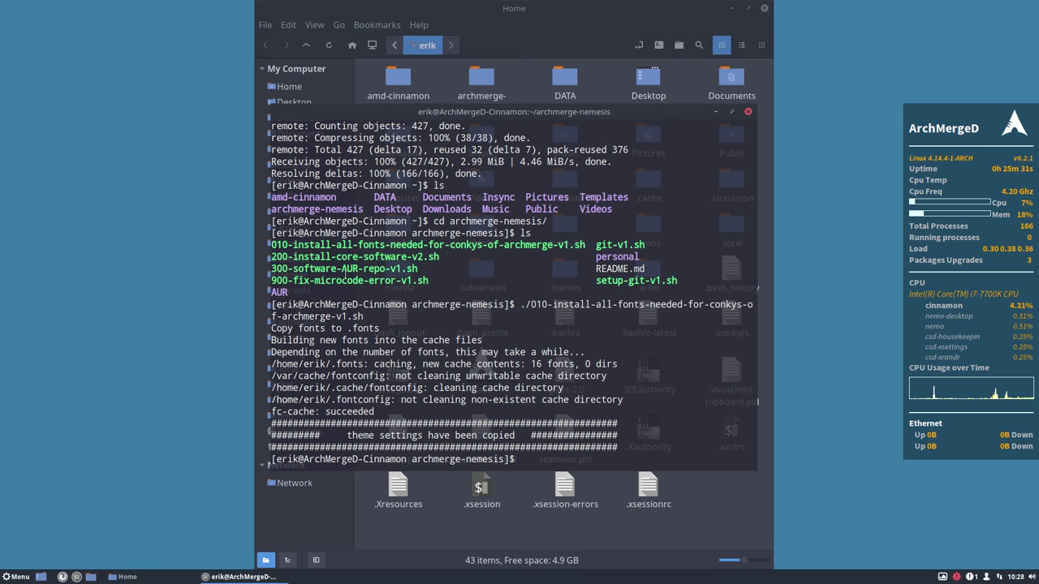
Step: Enable GOTF-Scancode-Clock.conkyrc through the desktop Scripts > conkyzen.sh conky picker
right_click(107, 272)
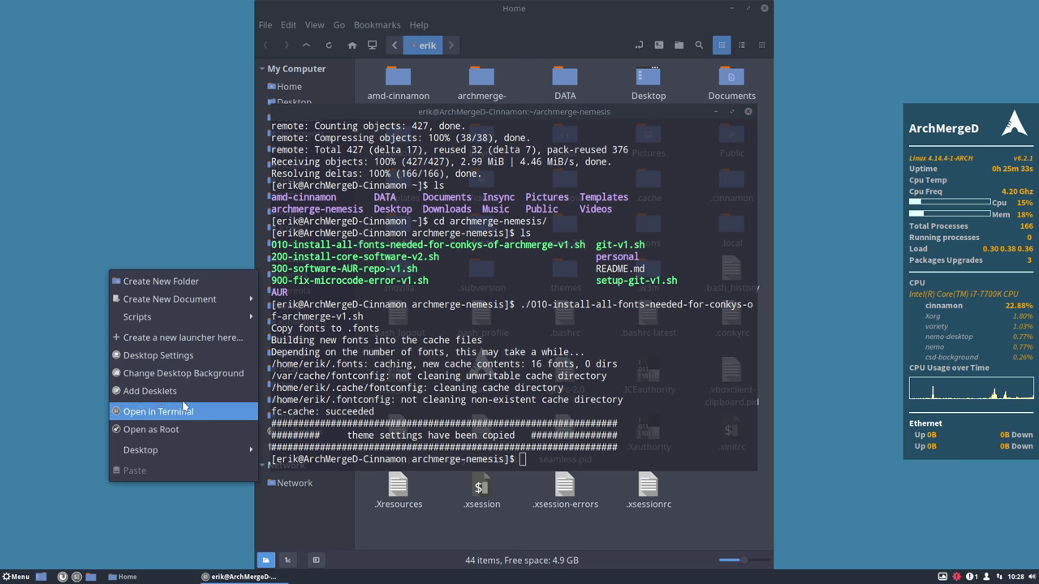
mouse_move(162, 317)
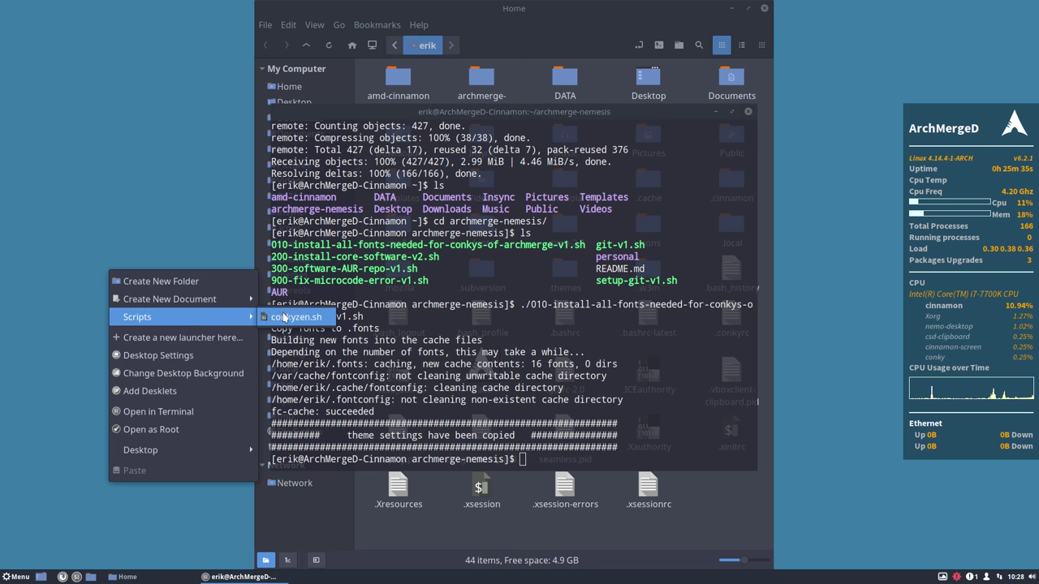
left_click(291, 318)
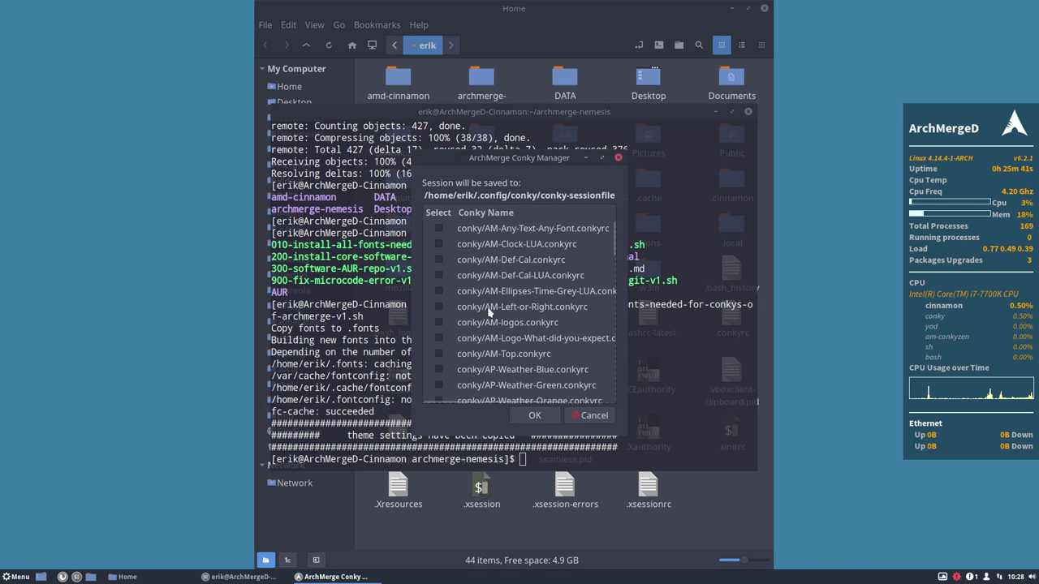
scroll(490, 312, "down", 1)
scroll(489, 312, "down", 1)
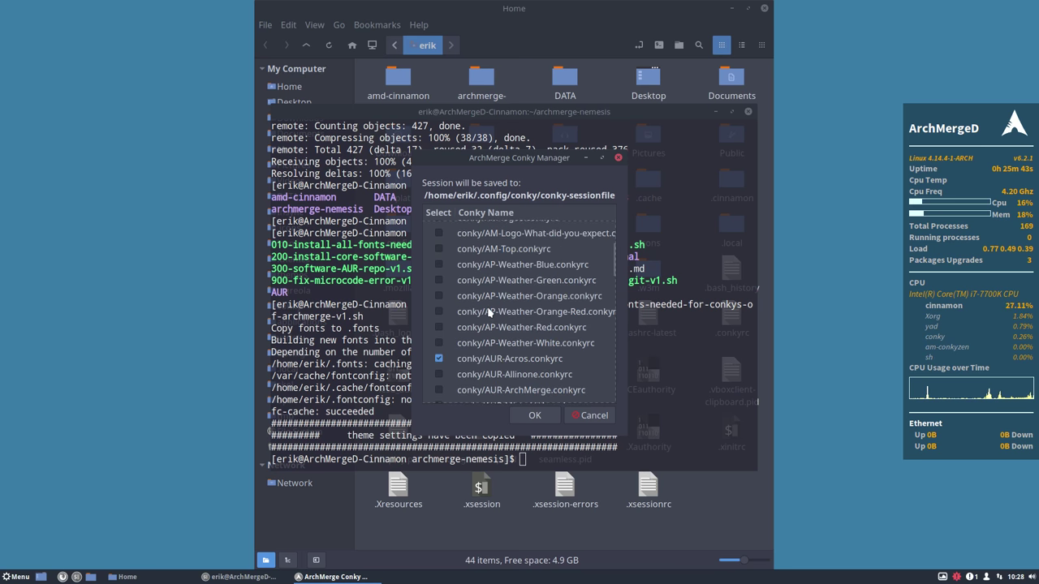
scroll(490, 312, "down", 1)
scroll(489, 313, "down", 2)
scroll(490, 312, "down", 1)
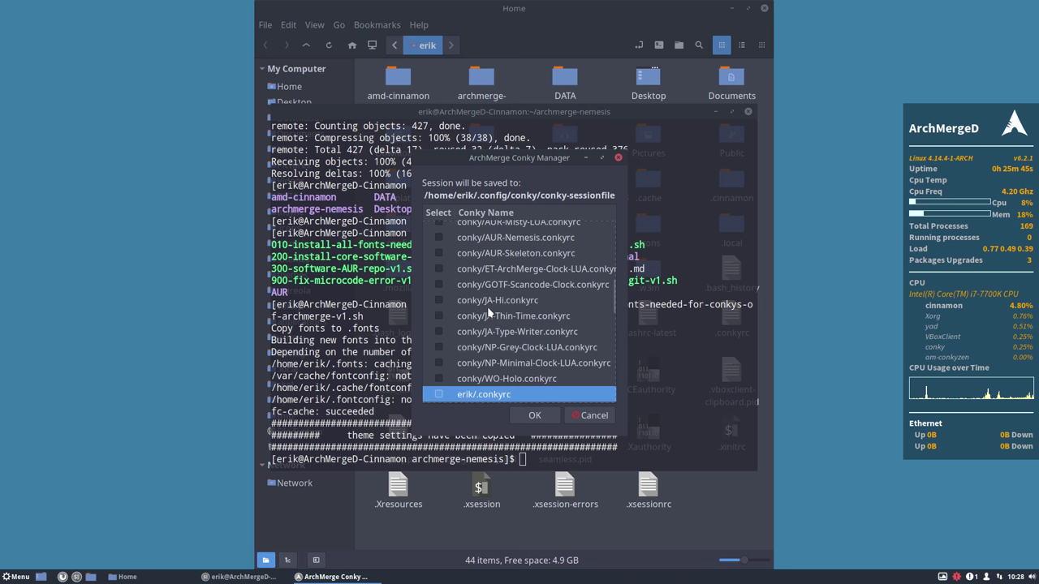
left_click(438, 285)
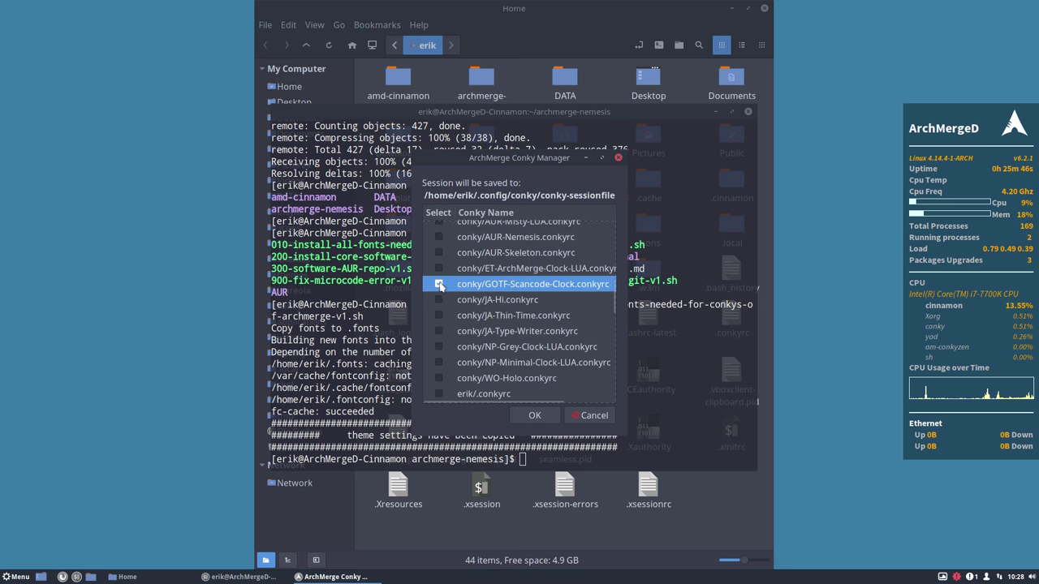
left_click(534, 414)
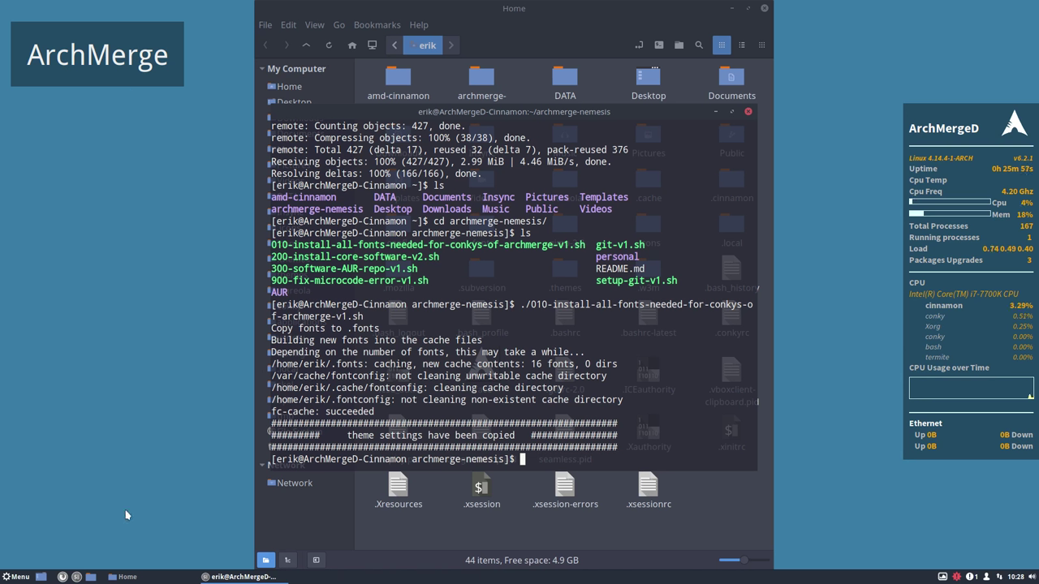
Step: Cancel the Quit shutdown dialog, then log out of the Cinnamon session from the menu
left_click(20, 577)
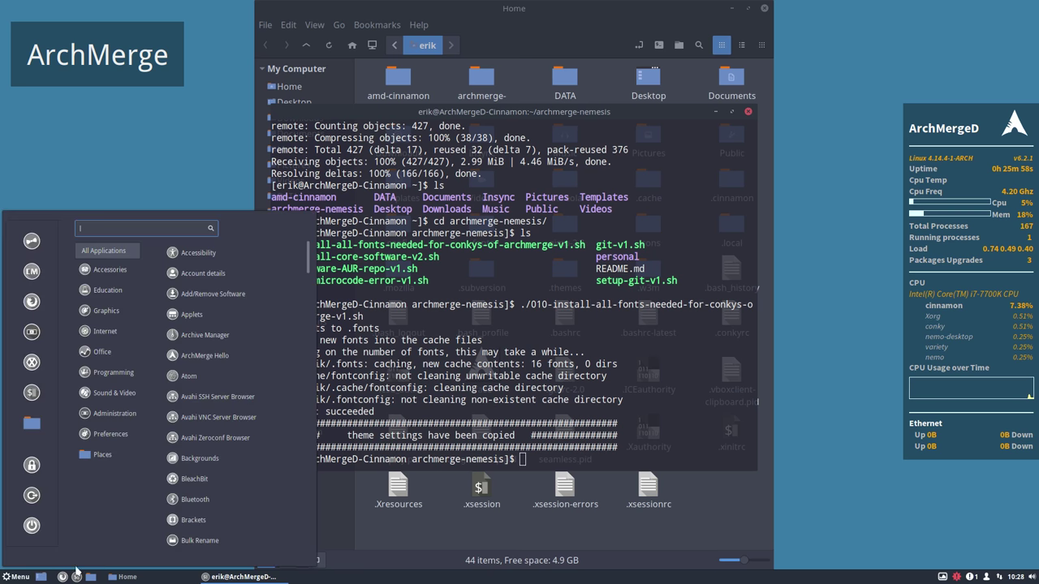
left_click(32, 525)
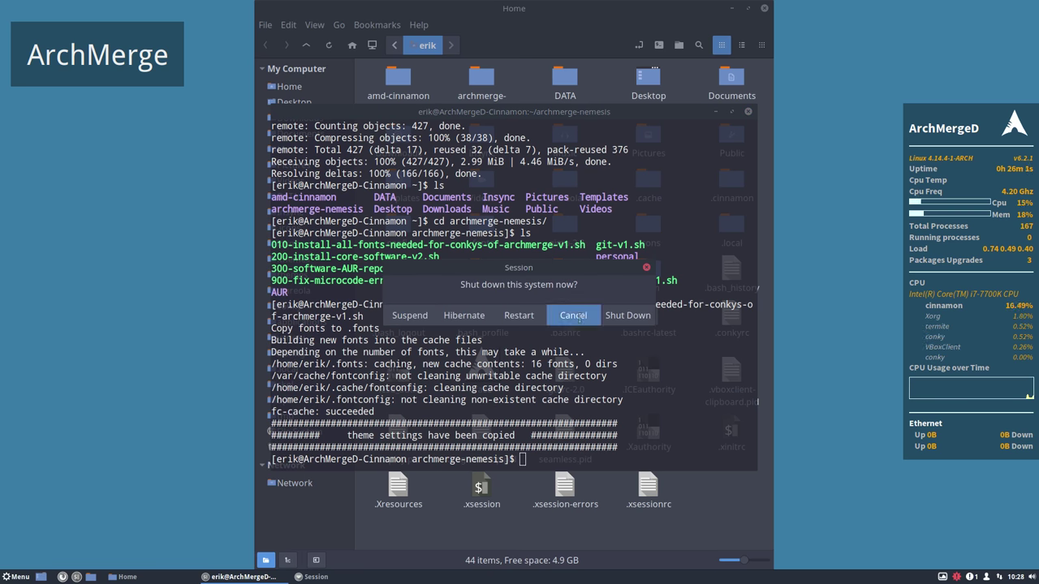
left_click(573, 315)
left_click(20, 577)
left_click(31, 503)
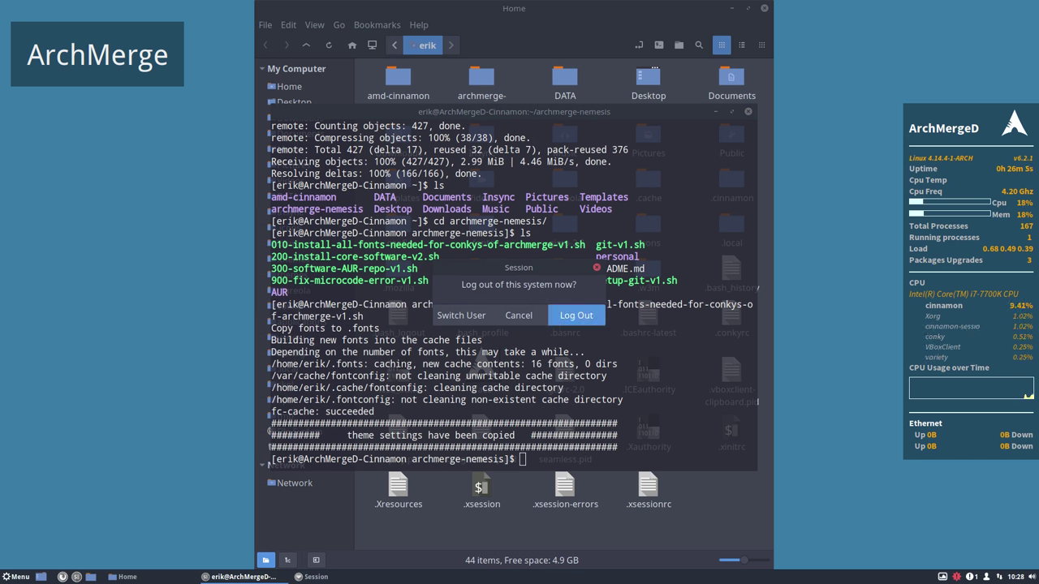
left_click(576, 315)
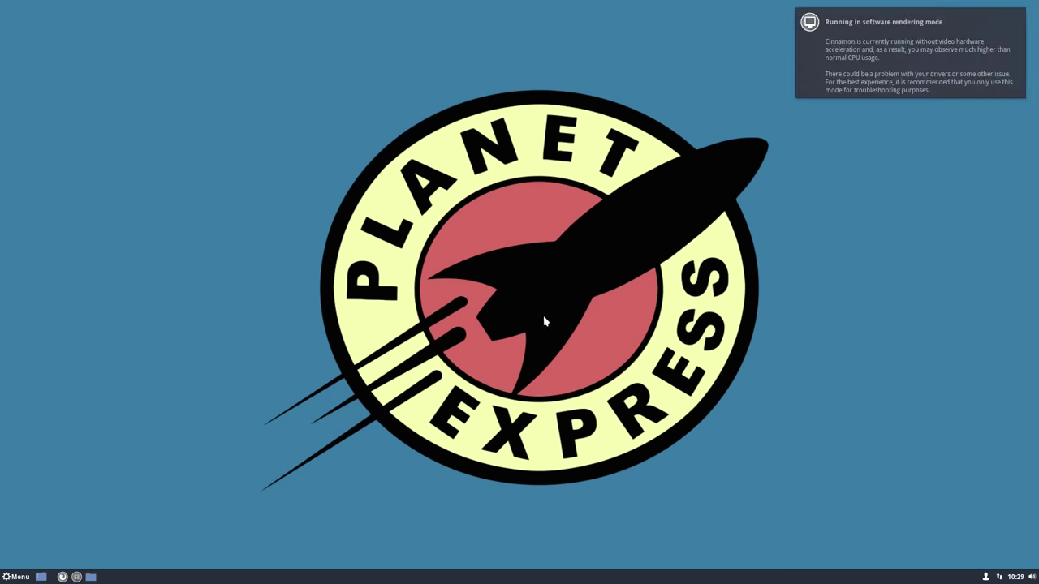
Step: Dismiss the rendering notification and re-tick GOTF-Scancode-Clock in conkyzen.sh, sorted by name
left_click(937, 83)
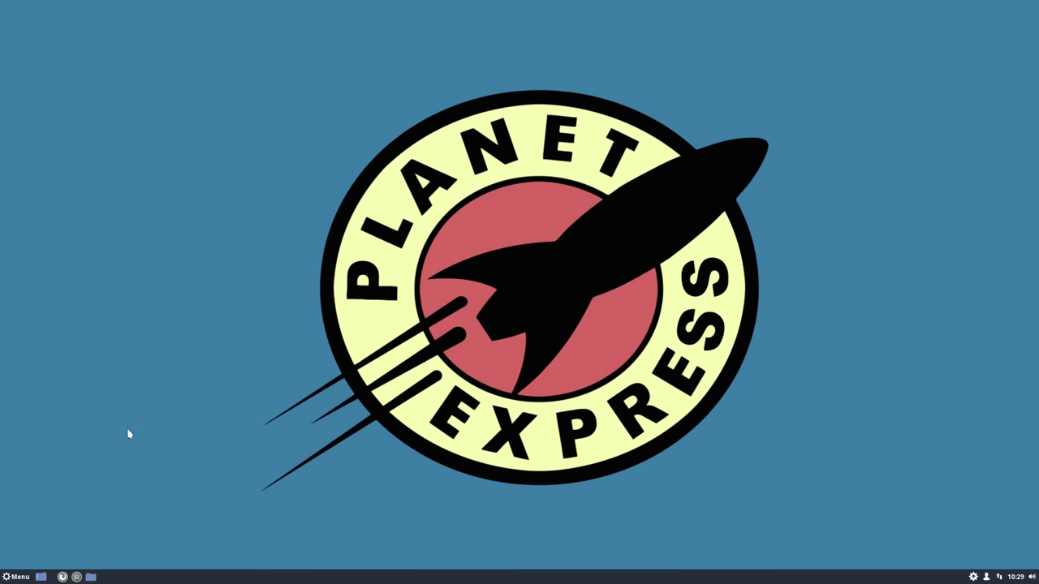
right_click(215, 254)
left_click(422, 334)
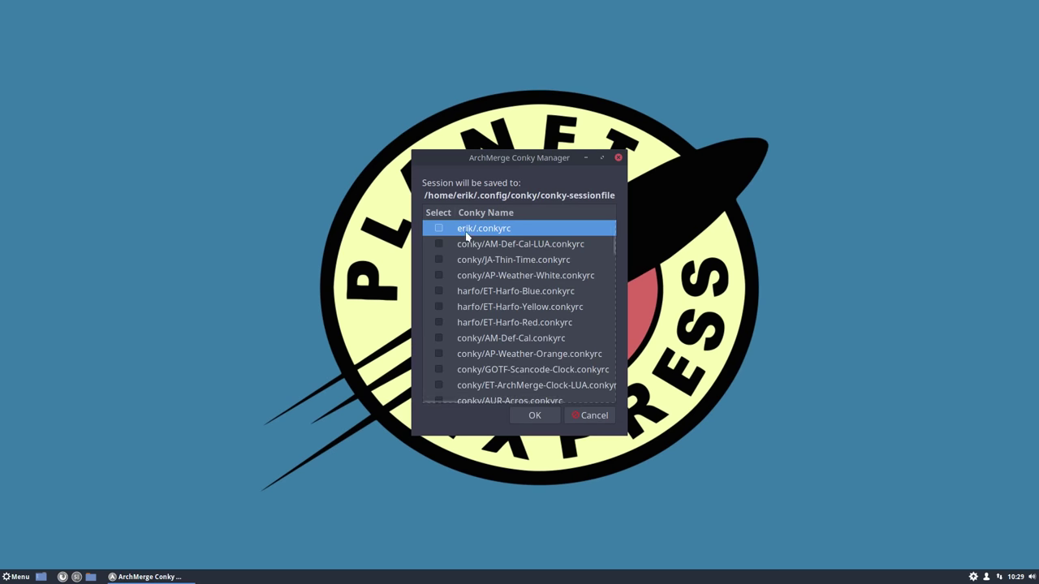
left_click(485, 213)
scroll(480, 299, "down", 2)
scroll(483, 303, "down", 2)
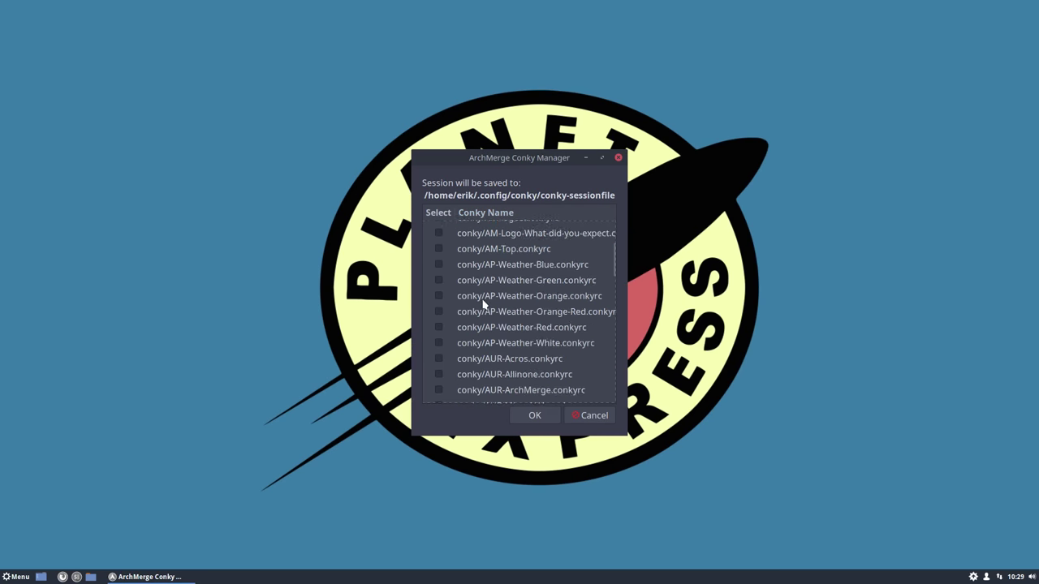
scroll(483, 303, "down", 1)
scroll(484, 303, "down", 2)
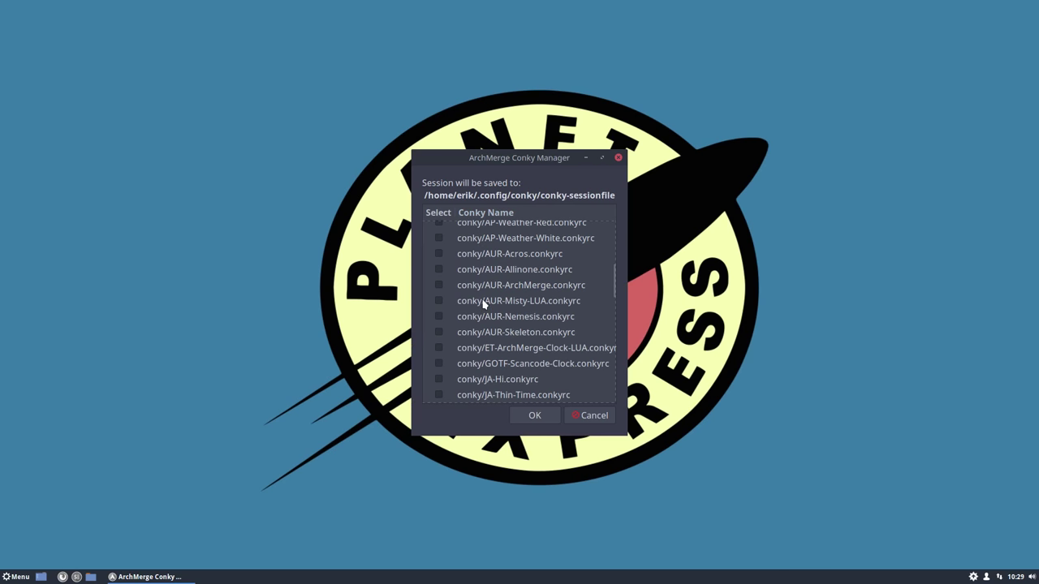
left_click(438, 363)
left_click(529, 416)
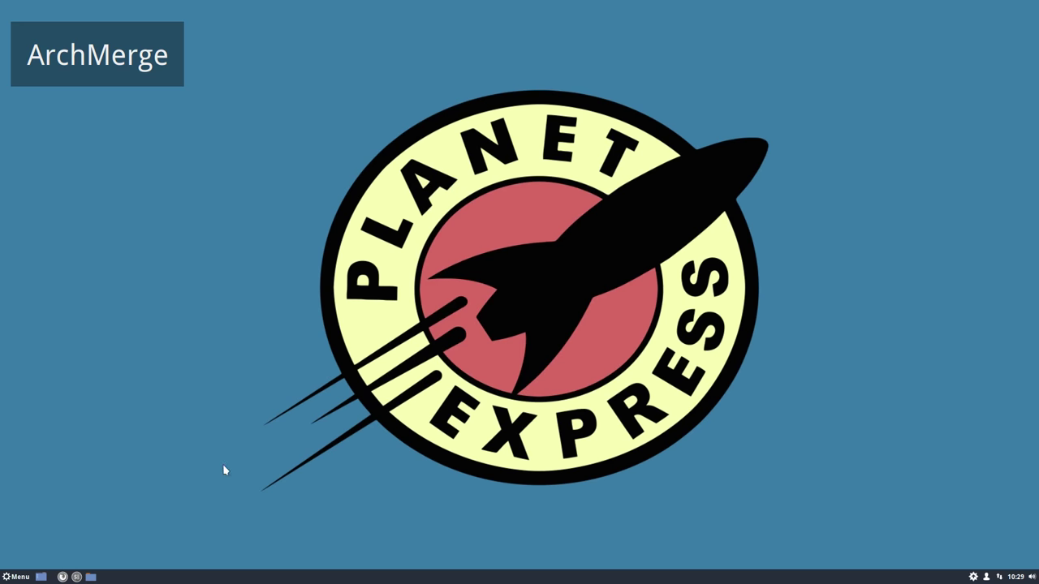
Step: Open the home .fonts folder in Nemo, select Stya.ttf, and maximize the window
left_click(86, 578)
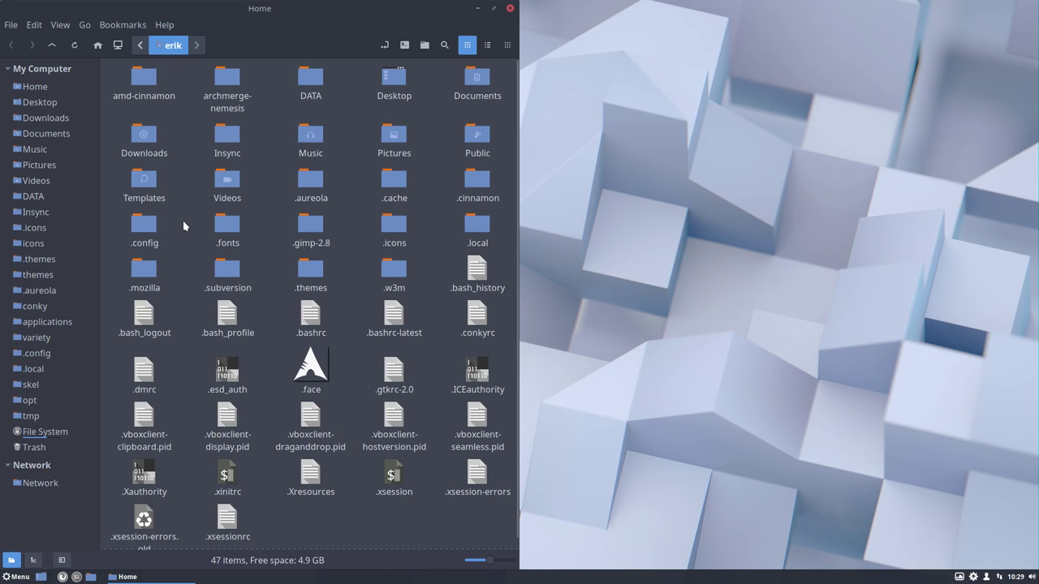
double_click(227, 230)
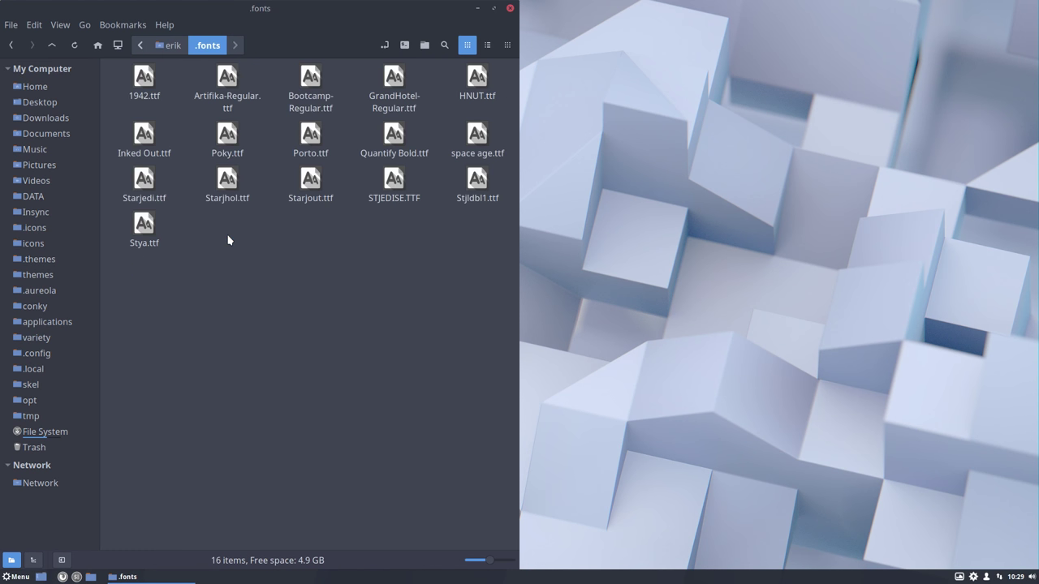
left_click(144, 227)
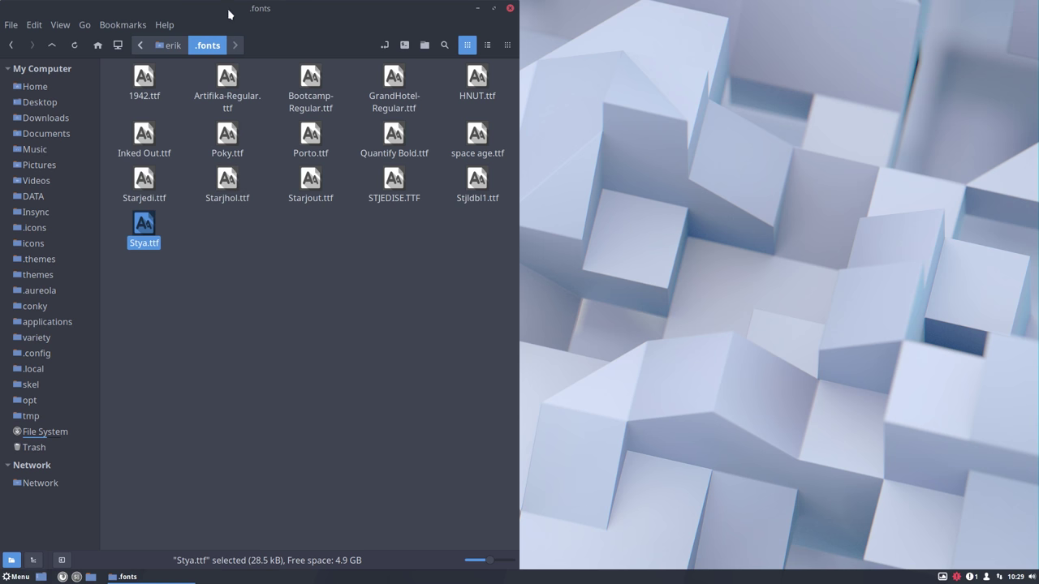
key("super+Right")
key("super+Right")
key("super+Up")
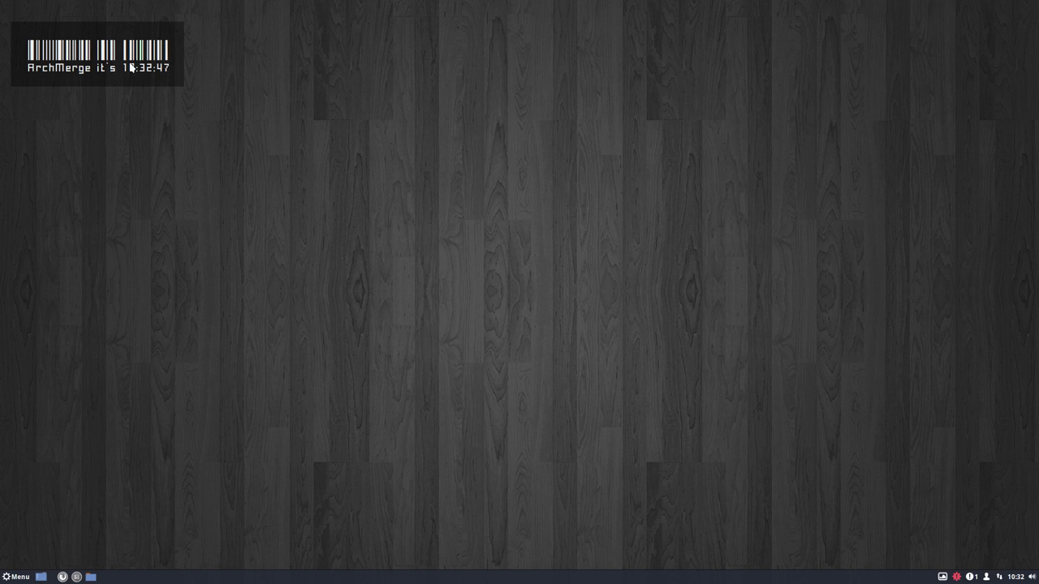
Step: Open the archmerge-nemesis folder in Nemo and reposition and resize its window
left_click(90, 578)
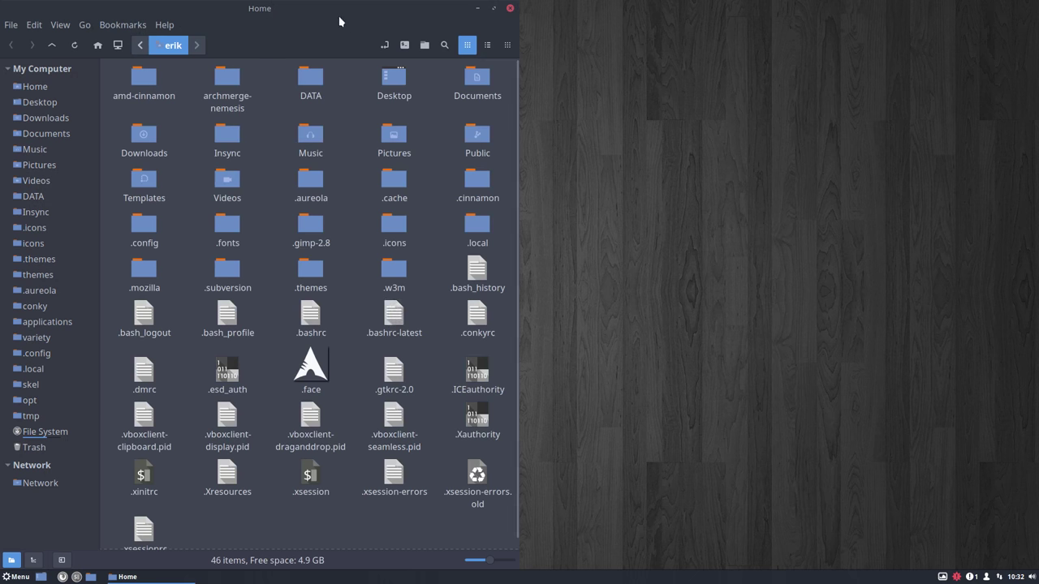
left_click_drag(329, 8, 543, 49)
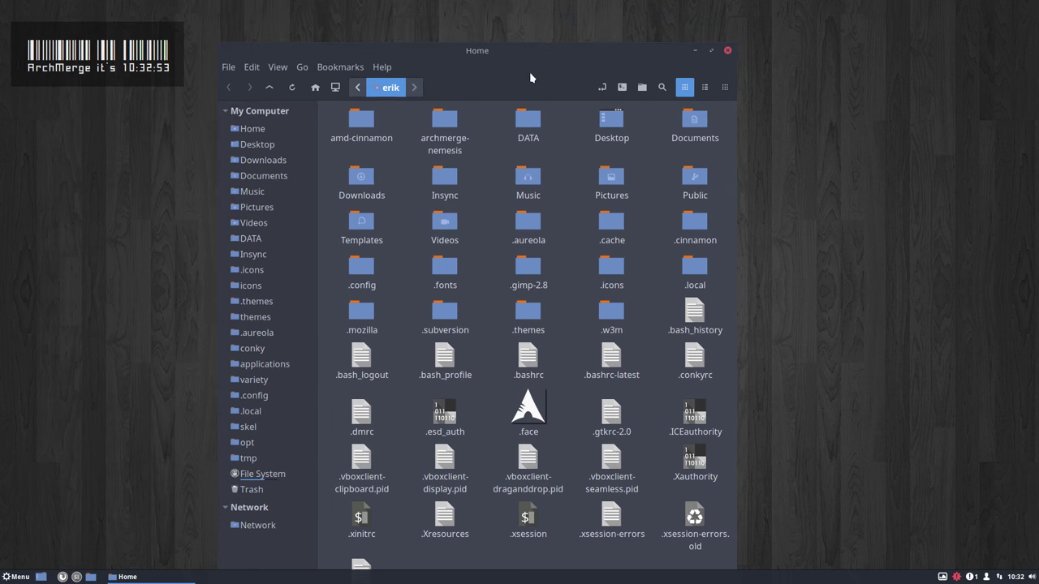
double_click(444, 123)
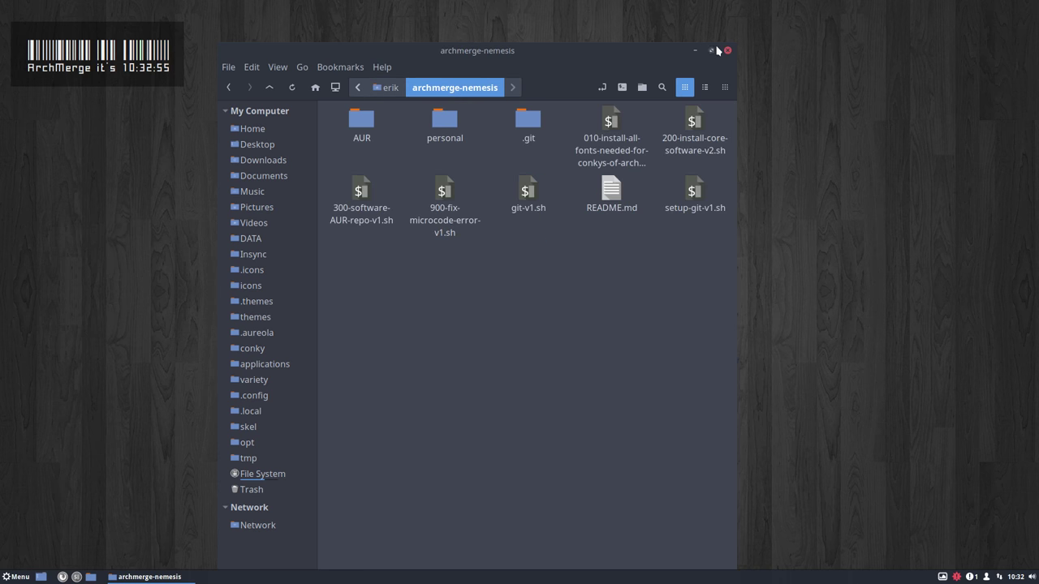
left_click_drag(729, 49, 768, 281)
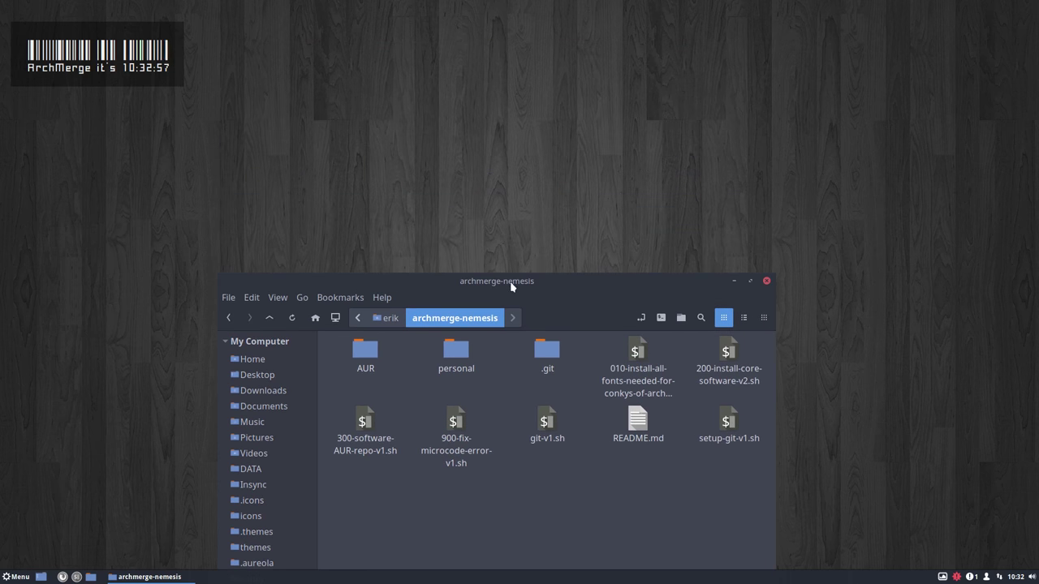
left_click_drag(526, 280, 542, 71)
Step: Run git pull in a terminal there, pulling the new Paskowy.ttf font, then close it
left_click(674, 84)
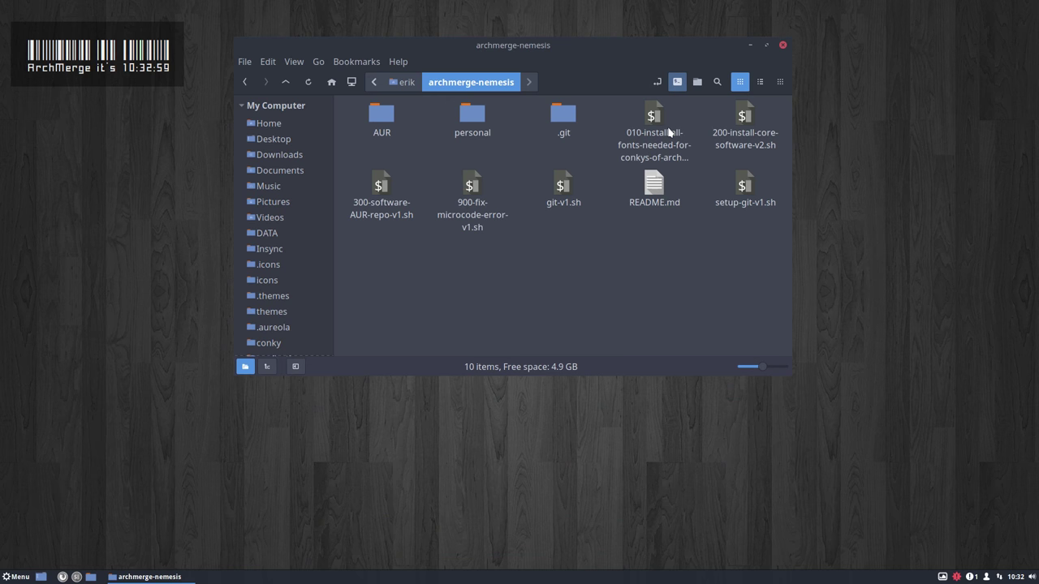
type("g")
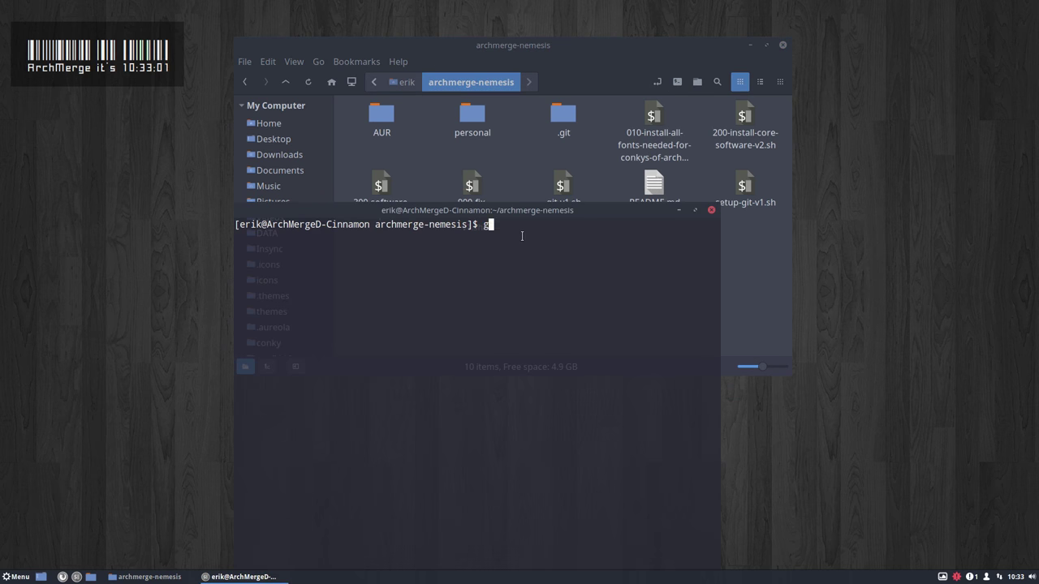
type("it pull")
key("Return")
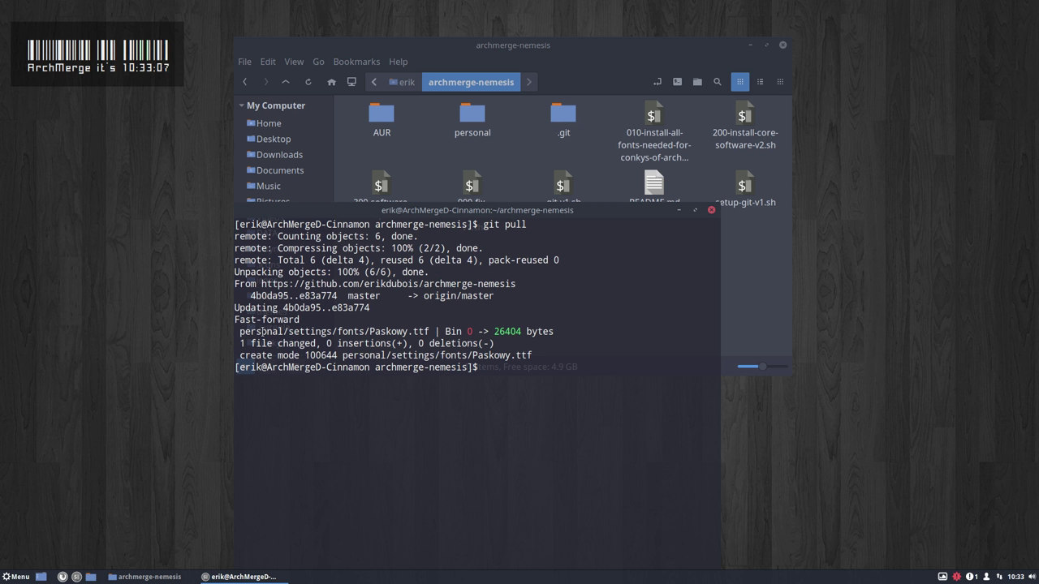
left_click_drag(262, 331, 435, 333)
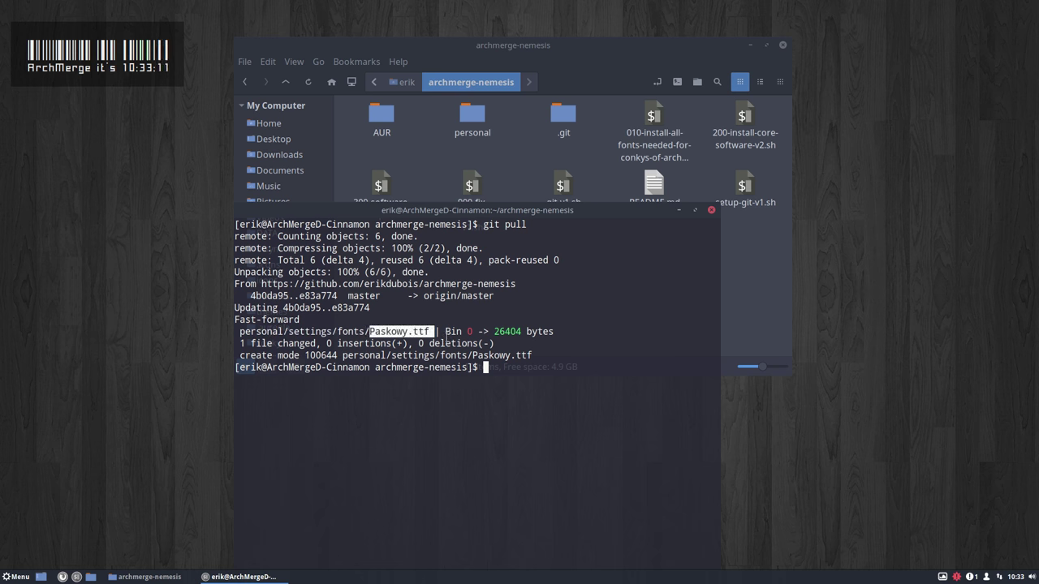
left_click(711, 210)
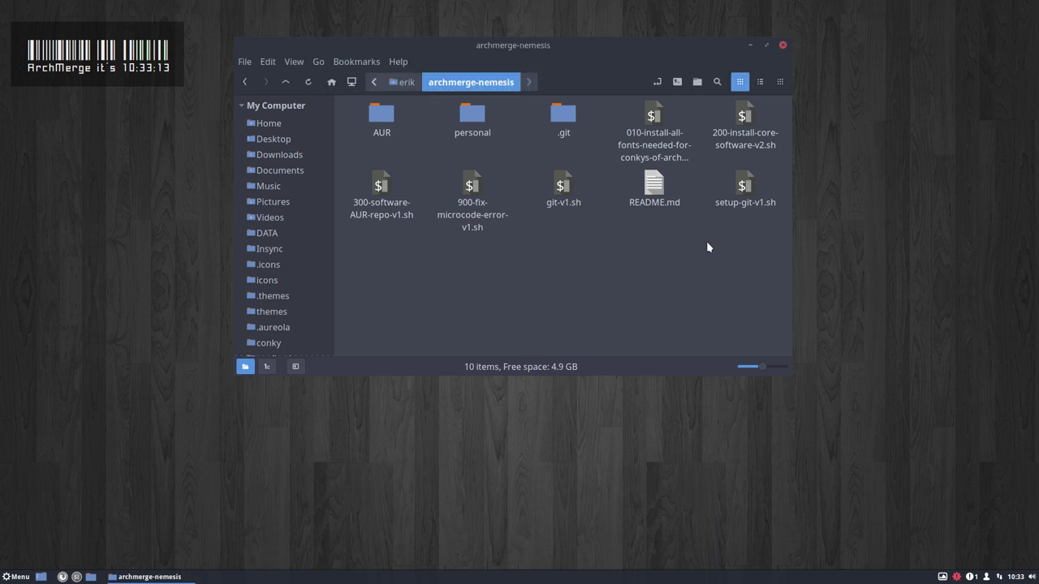
Step: Change the desktop wallpaper to the neon walkway image
left_click(783, 45)
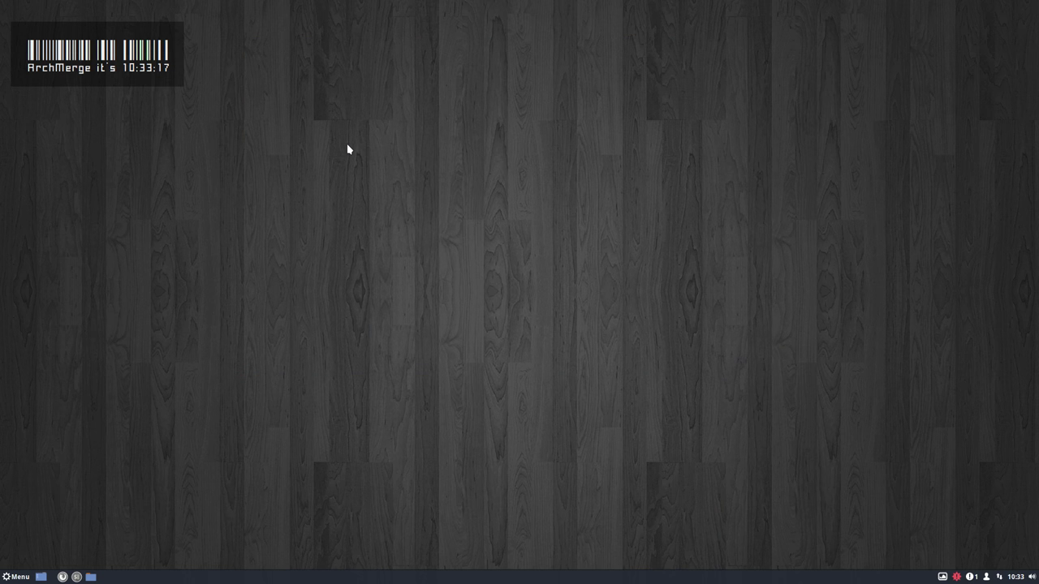
right_click(347, 146)
left_click(285, 167)
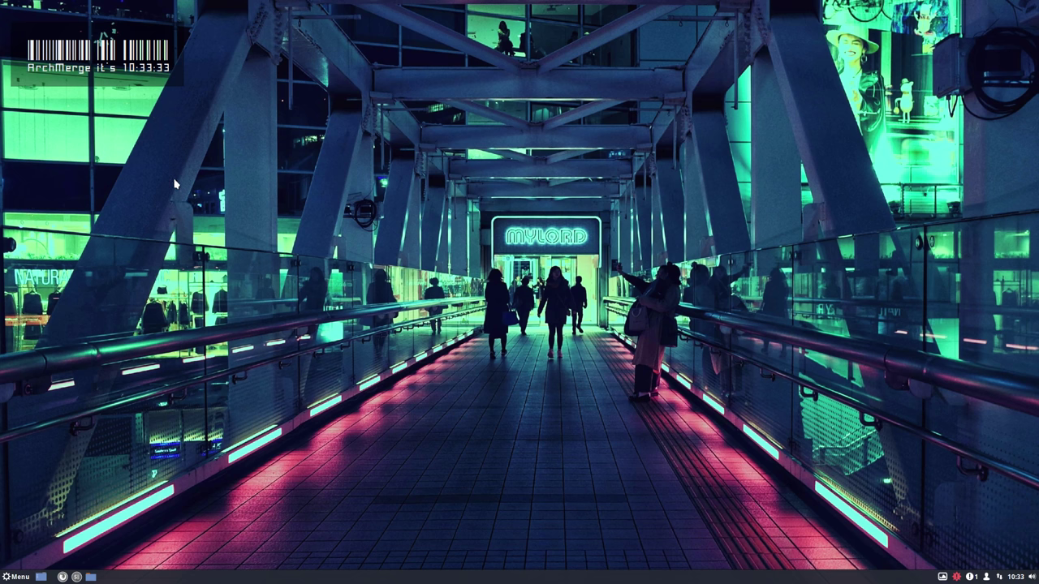
Step: Open archmerge-nemesis in Nemo snapped to the right half, with a terminal there
left_click(92, 577)
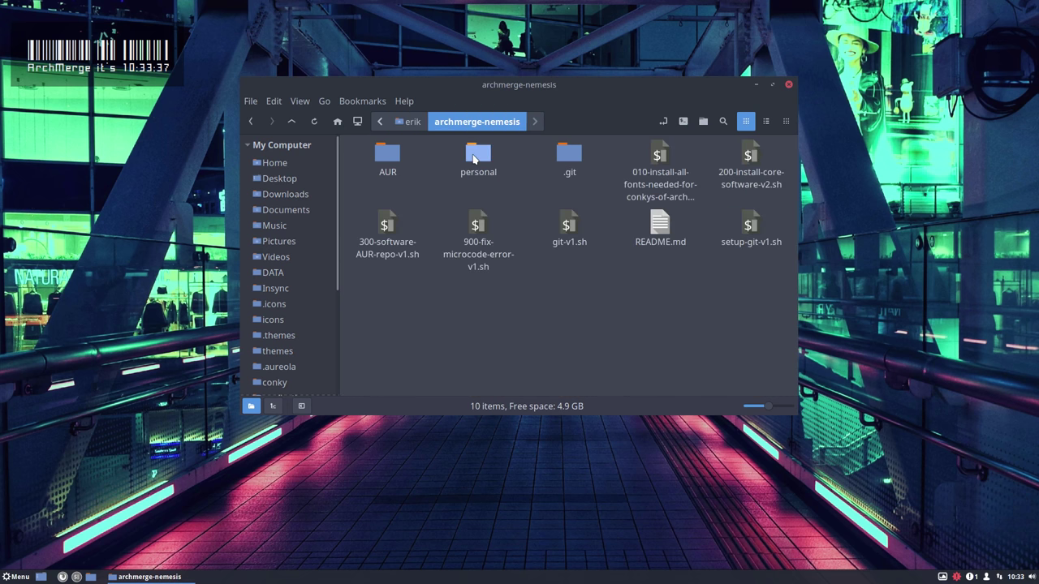
left_click_drag(586, 87, 1037, 184)
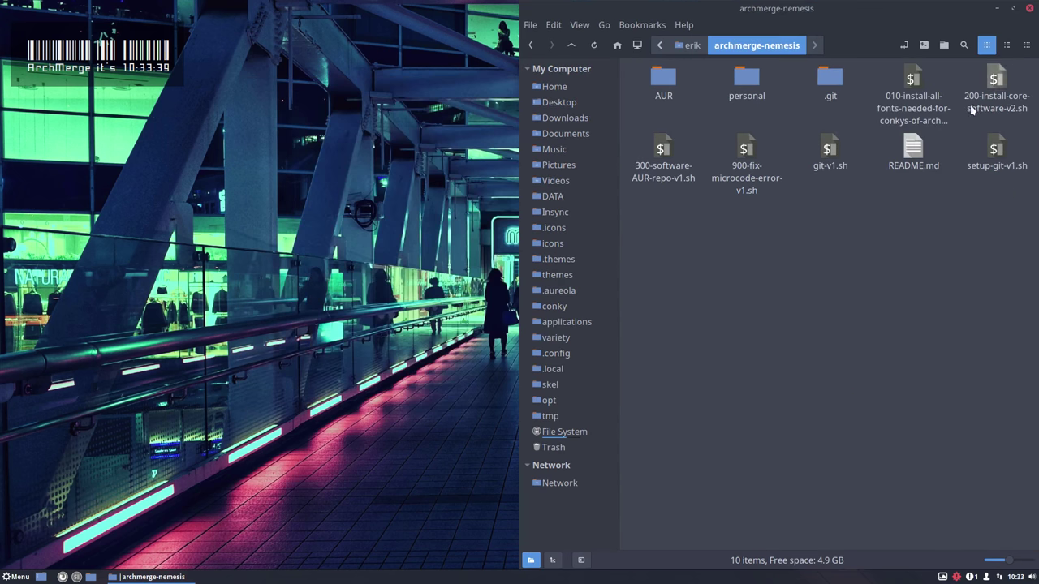
left_click(923, 45)
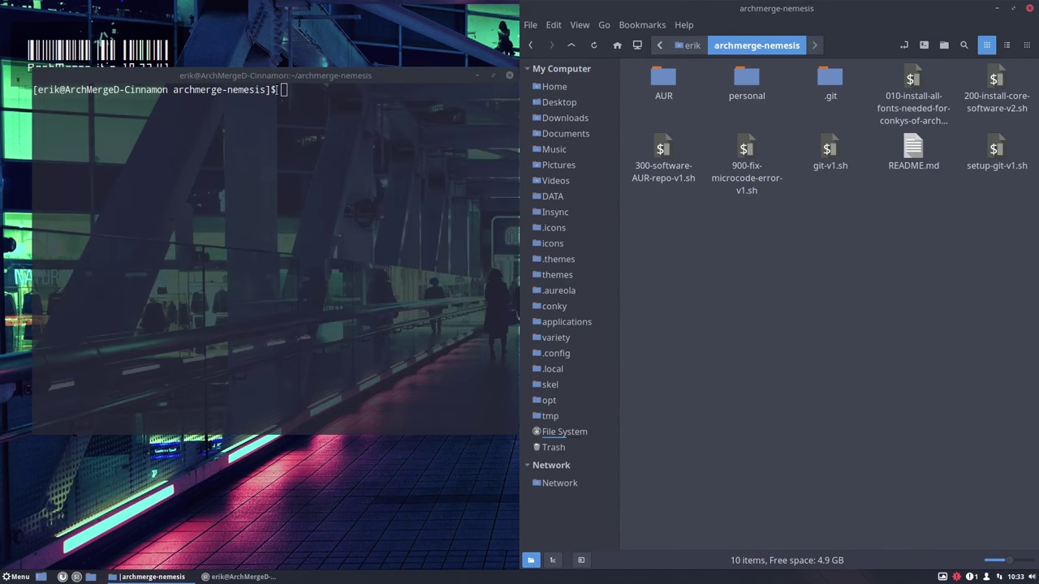
Step: Tile the terminal left and run the 200 core software script with sudo password
left_click(262, 81)
key("super+Left")
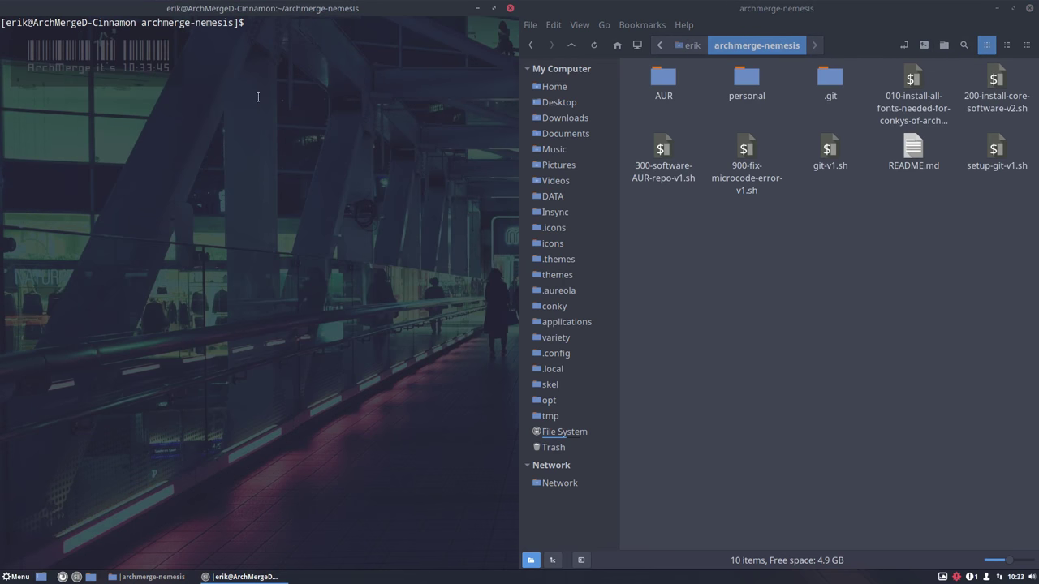
type("./")
type("2")
type("00")
key("Tab")
key("Return")
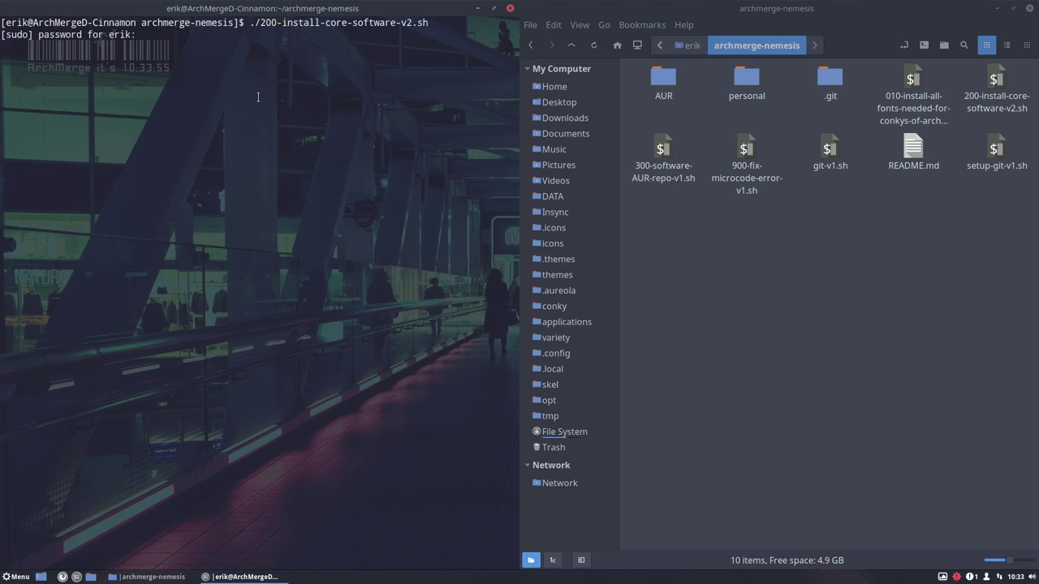
key("Return")
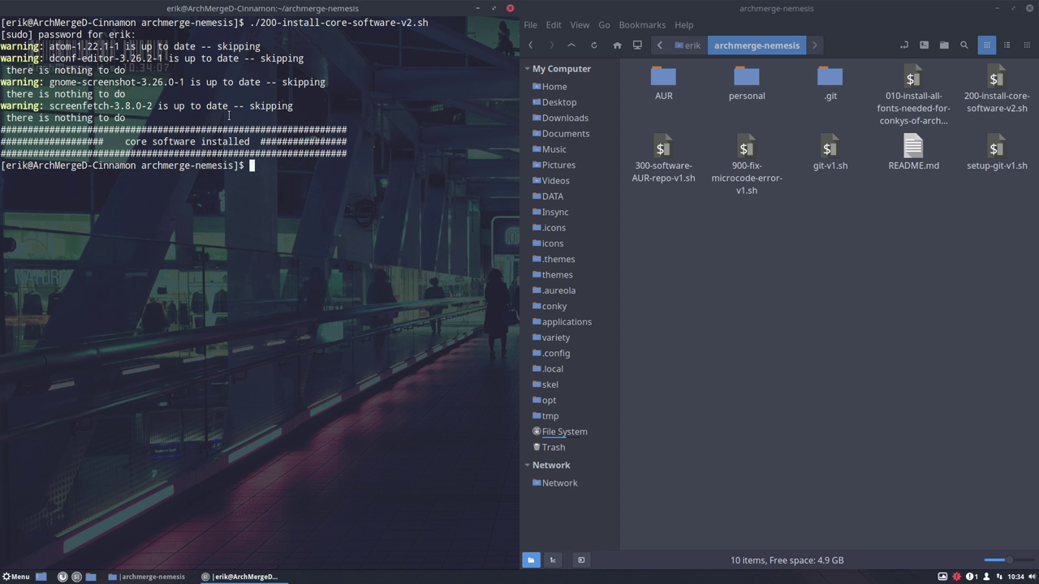
Step: Run the 300 AUR repository software install script
type("./")
type("30")
key("Tab")
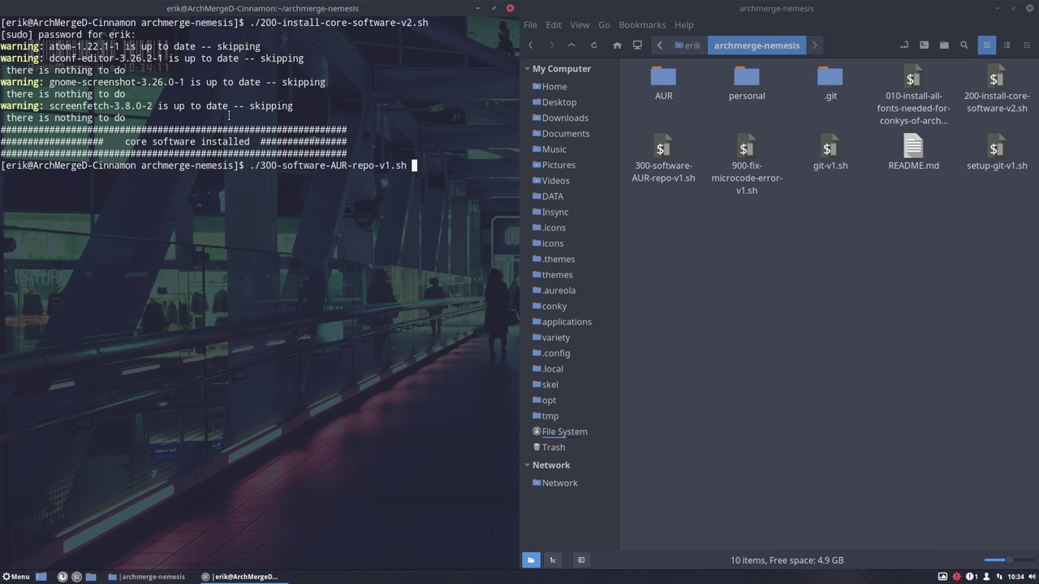
key("Return")
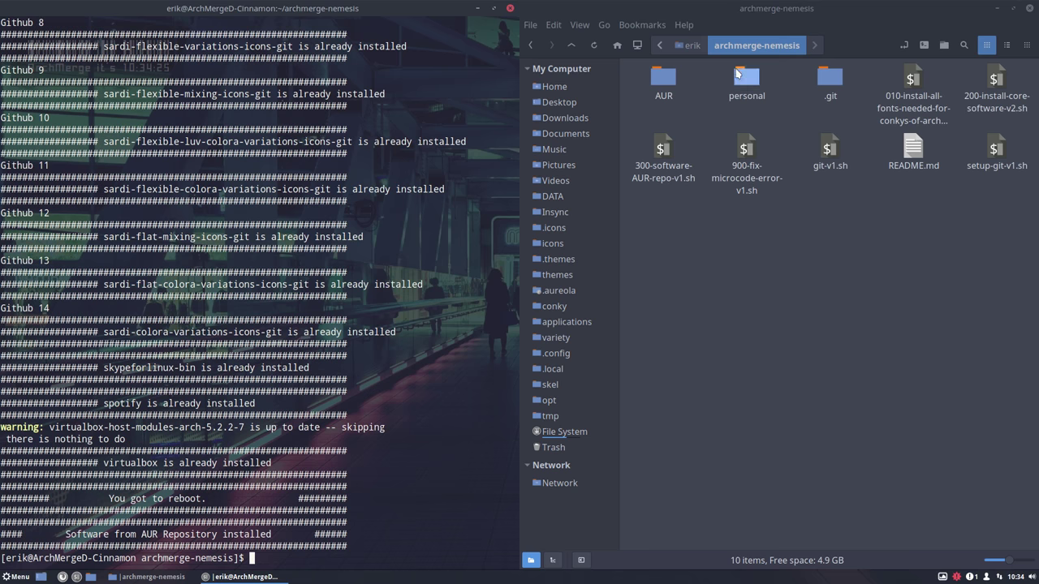
Step: Open the personal folder in Nemo and reopen the terminal in that folder
double_click(746, 77)
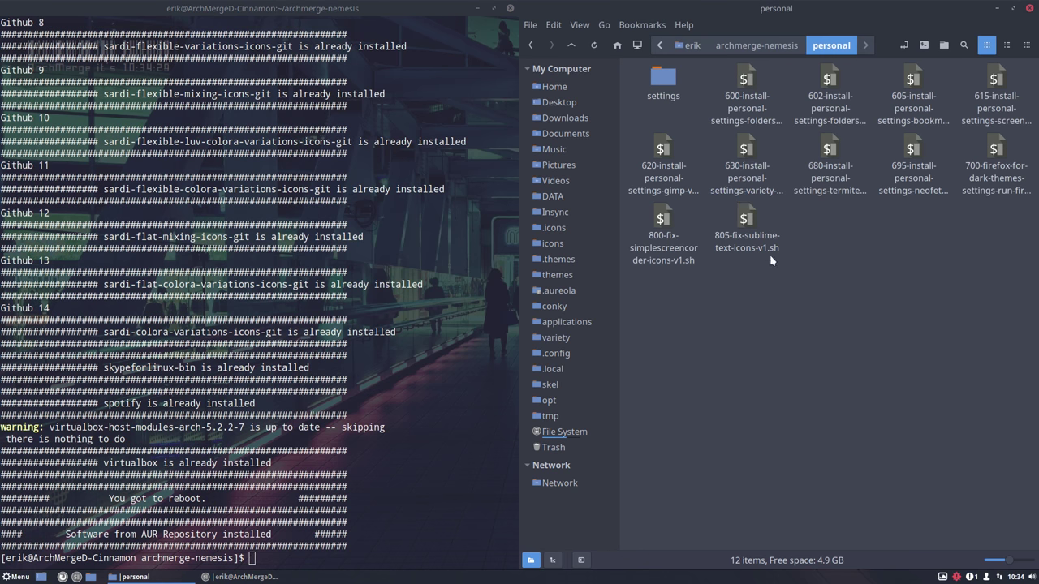
mouse_move(636, 290)
left_mouse_down()
mouse_move(1017, 240)
mouse_move(974, 69)
left_mouse_up()
left_click(954, 264)
left_click(509, 8)
left_click(924, 46)
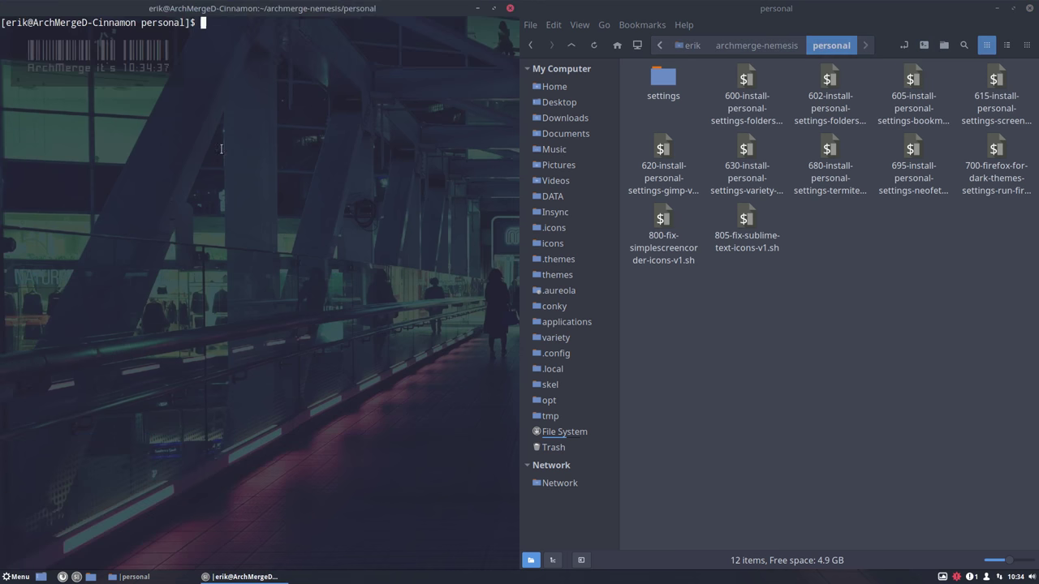
Step: Run the ./600 personal-folders and ./602 openbox-folders scripts, each reporting folders created
type("./")
type("600")
key("Tab")
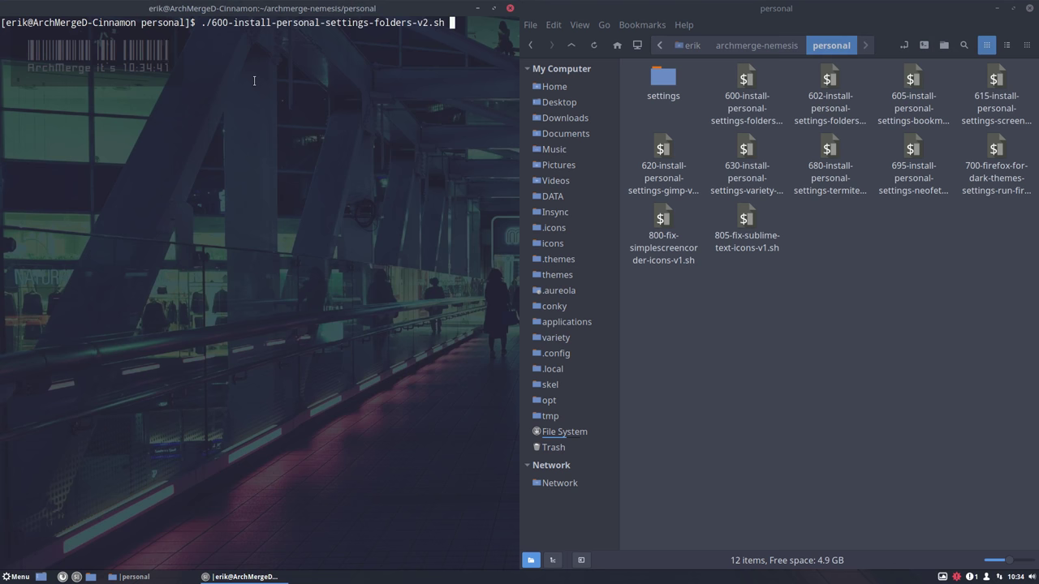
key("Return")
type("./")
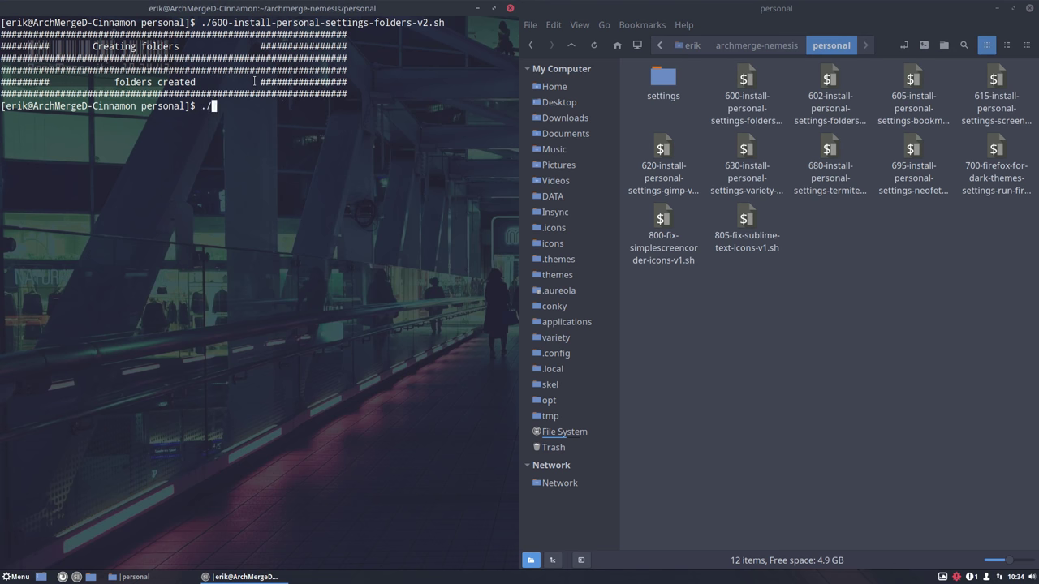
type("602")
key("Tab")
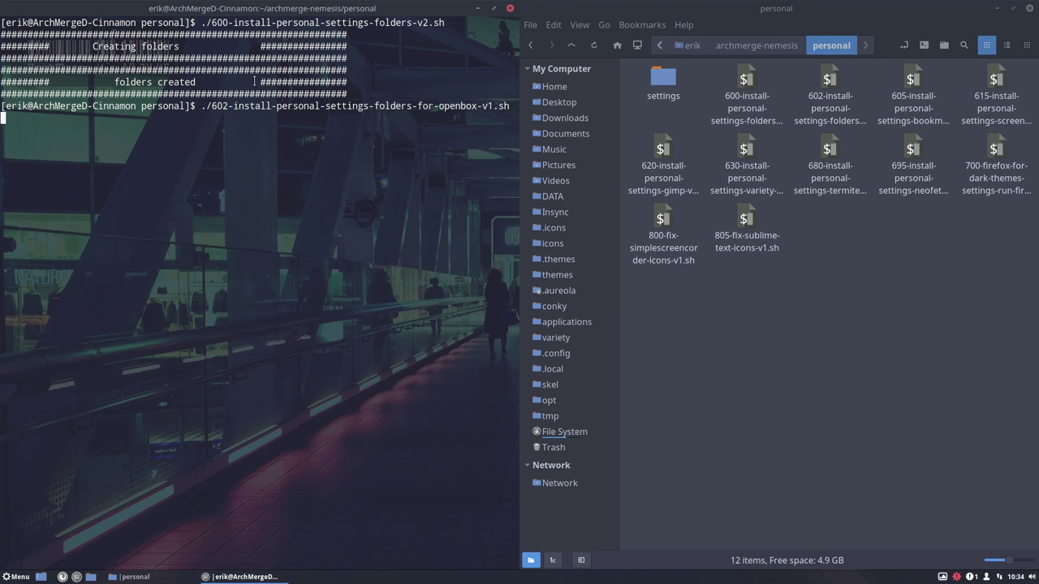
key("Return")
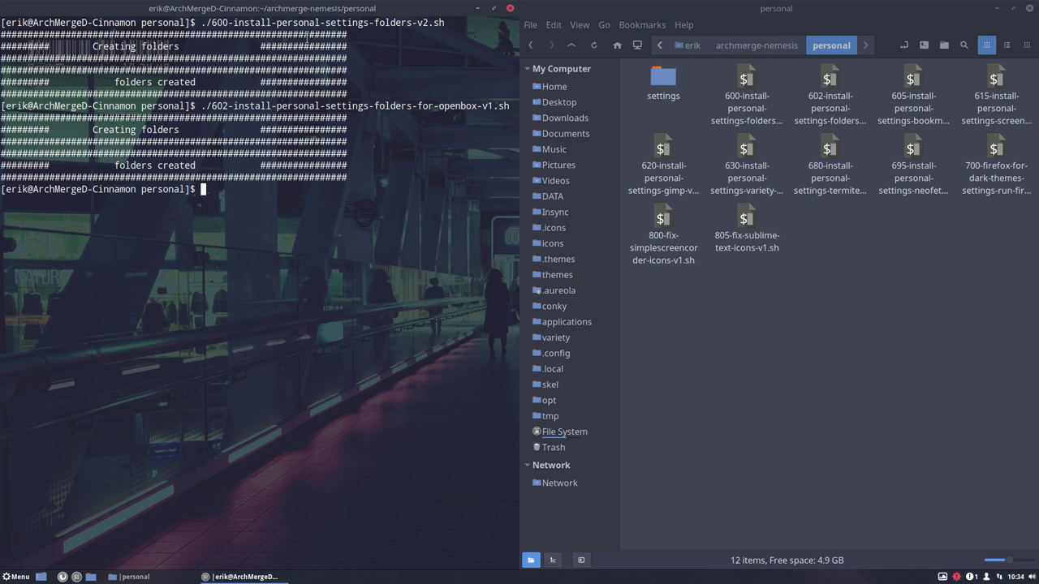
double_click(271, 22)
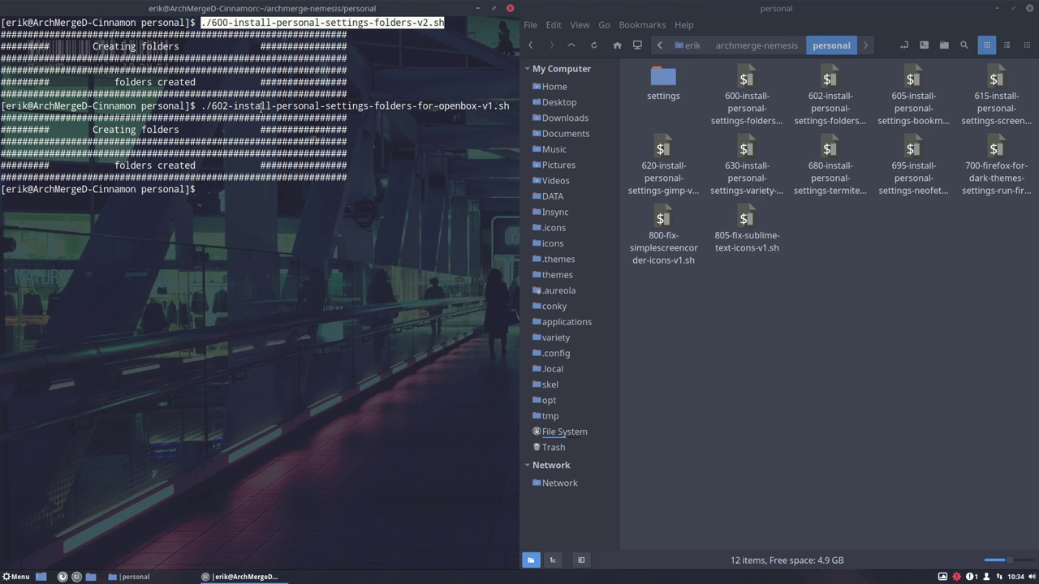
left_click(167, 49)
double_click(829, 78)
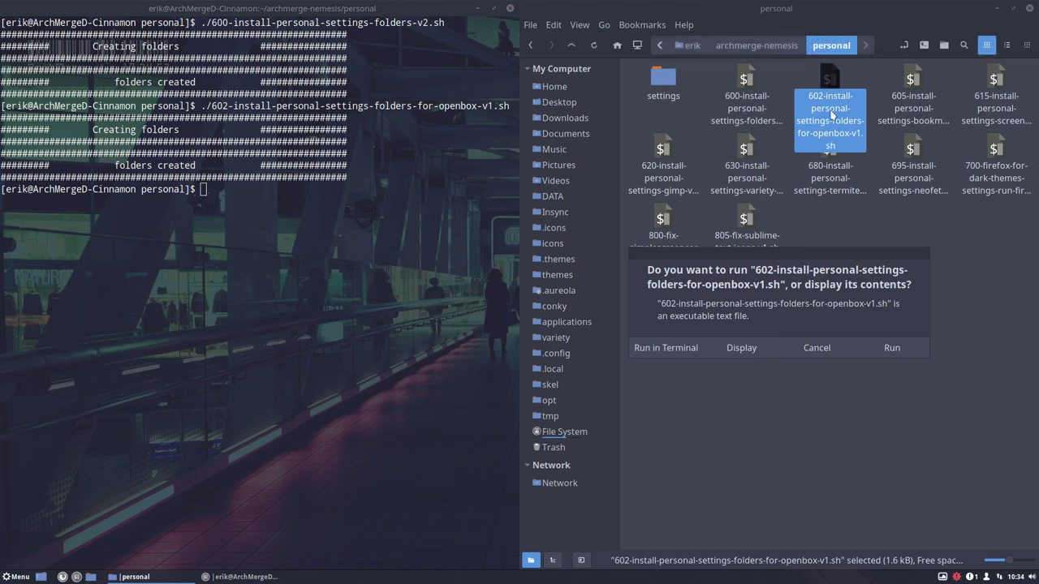
left_click(741, 351)
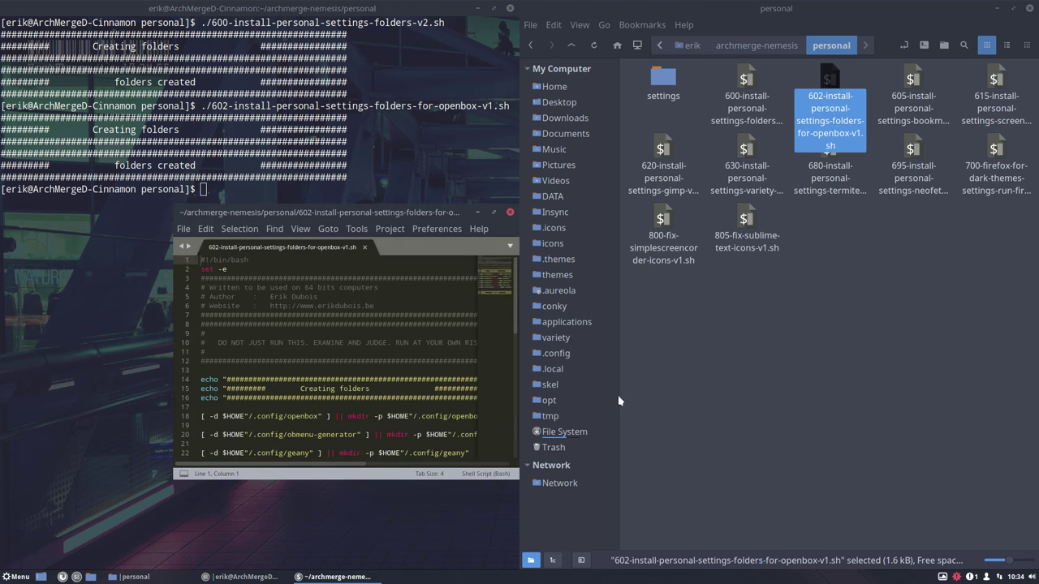
scroll(359, 404, "down", 5)
scroll(360, 403, "down", 3)
scroll(360, 403, "up", 3)
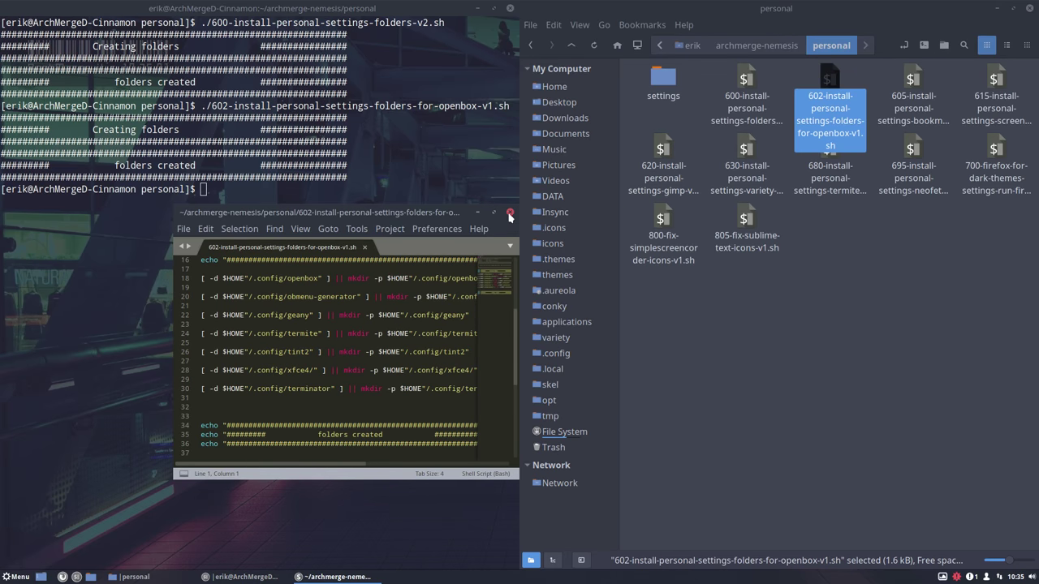
left_click(509, 213)
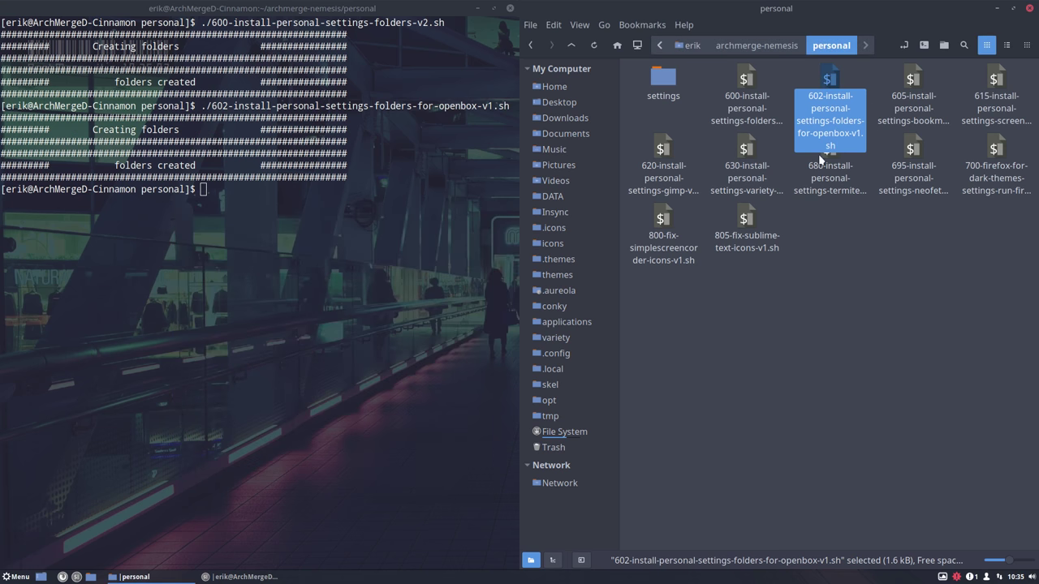
Step: Browse the 602, 605 bookmarks, 615 screenshot, 620 gimp and 630 variety scripts
left_click(857, 278)
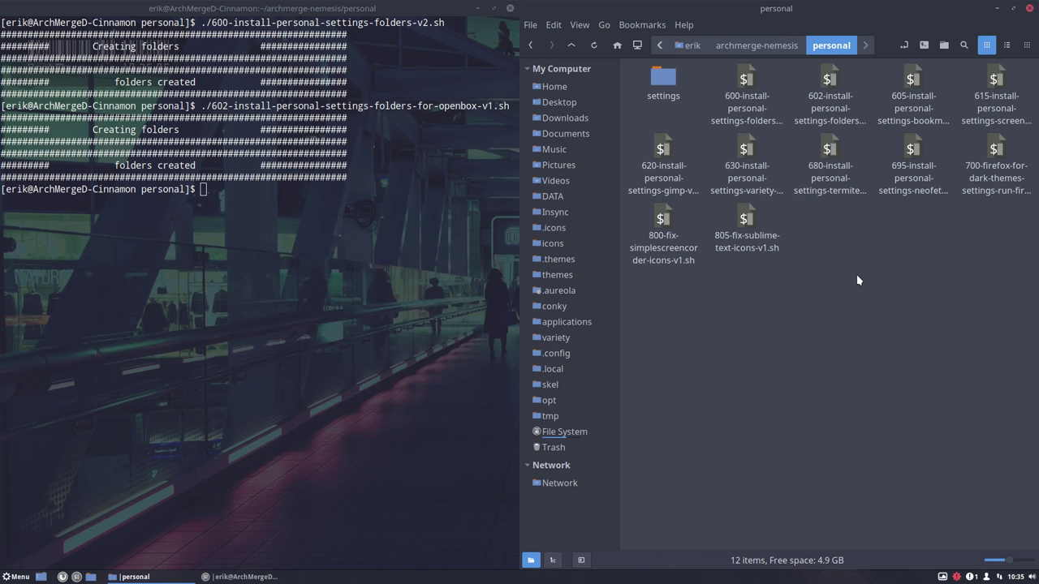
left_click(830, 80)
left_click(914, 82)
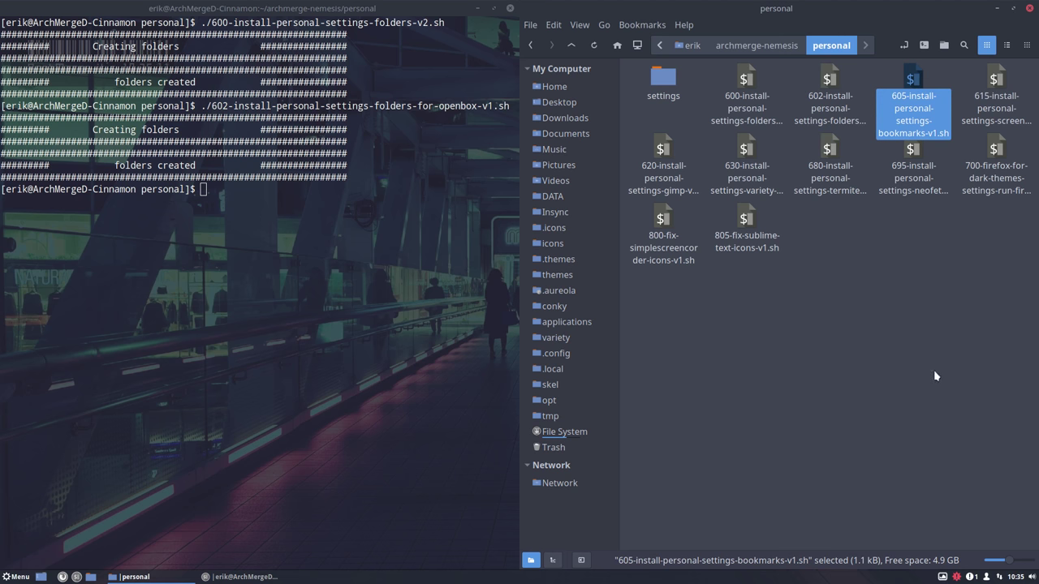
left_click(996, 78)
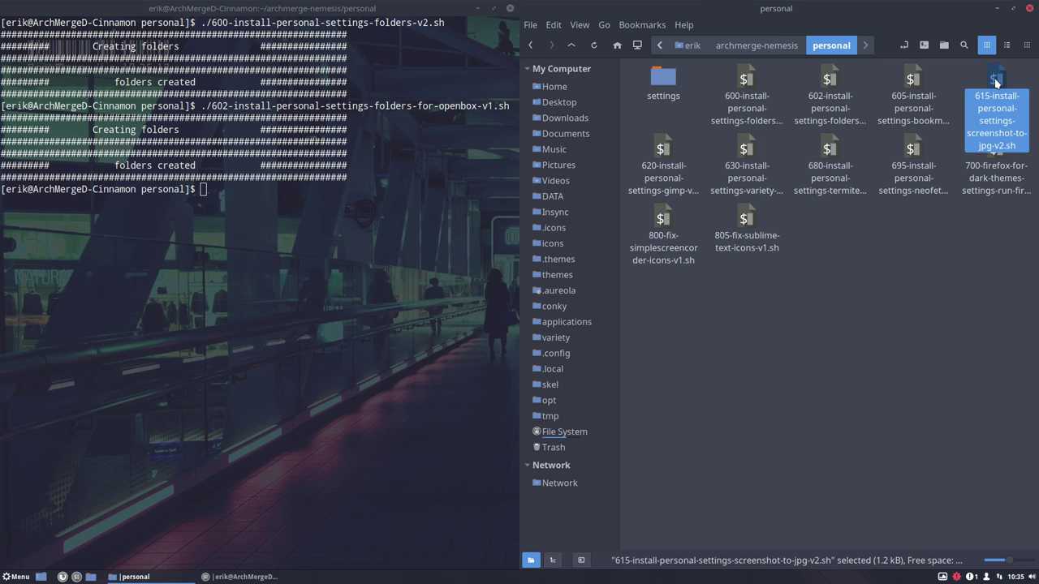
left_click(662, 151)
left_click(745, 154)
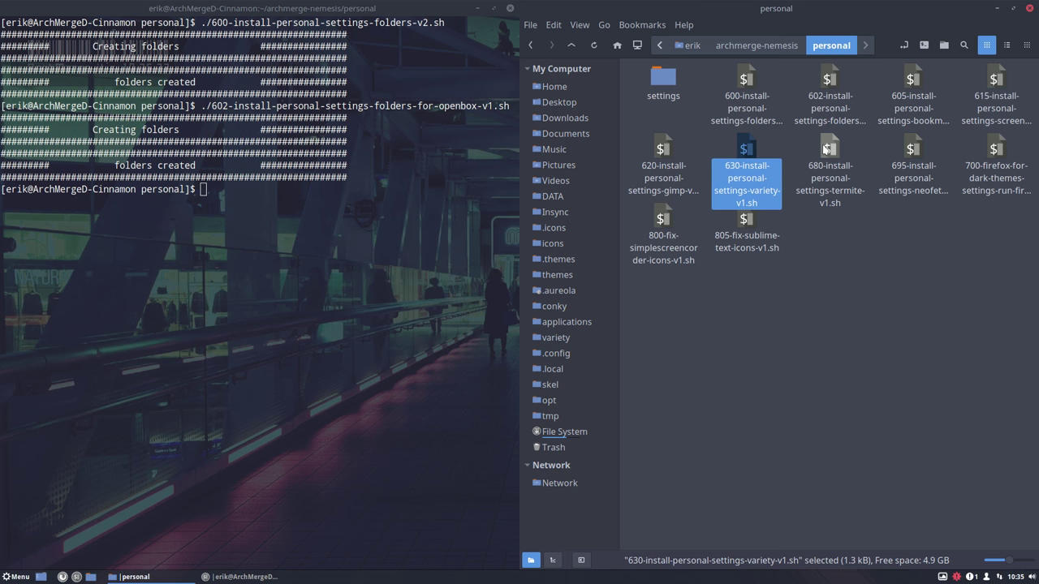
Step: Check the 680, 695 and 700 scripts, then select the 800 and 805 fix scripts together
left_click(828, 150)
left_click(915, 149)
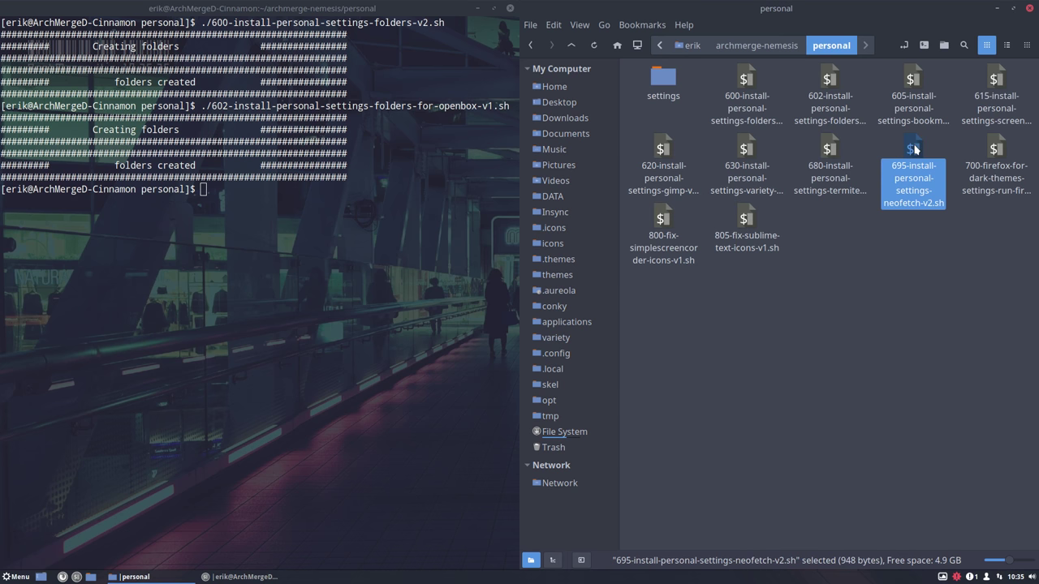
left_click(994, 156)
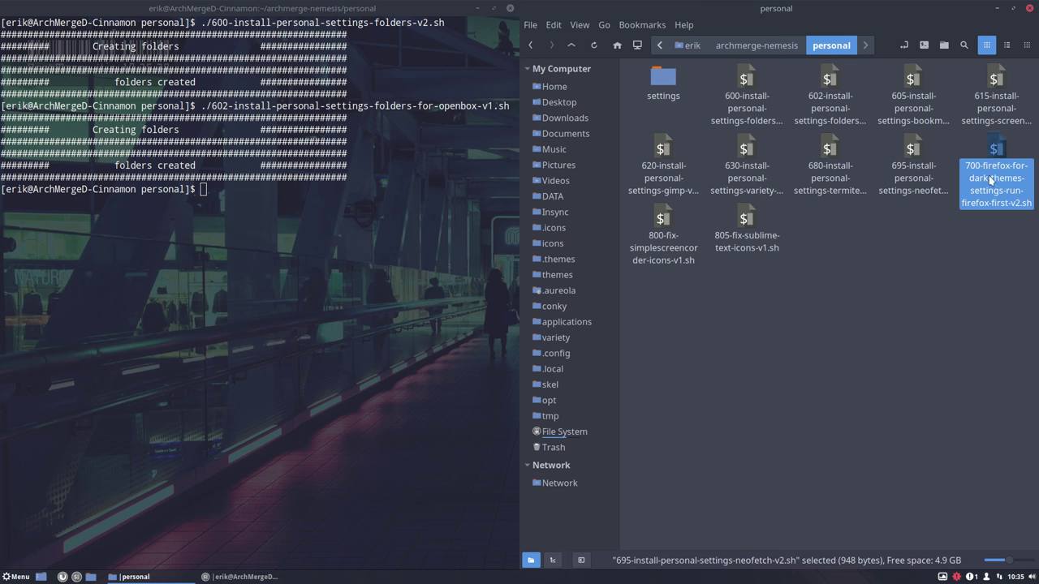
left_click(663, 236)
left_click_drag(654, 297, 780, 212)
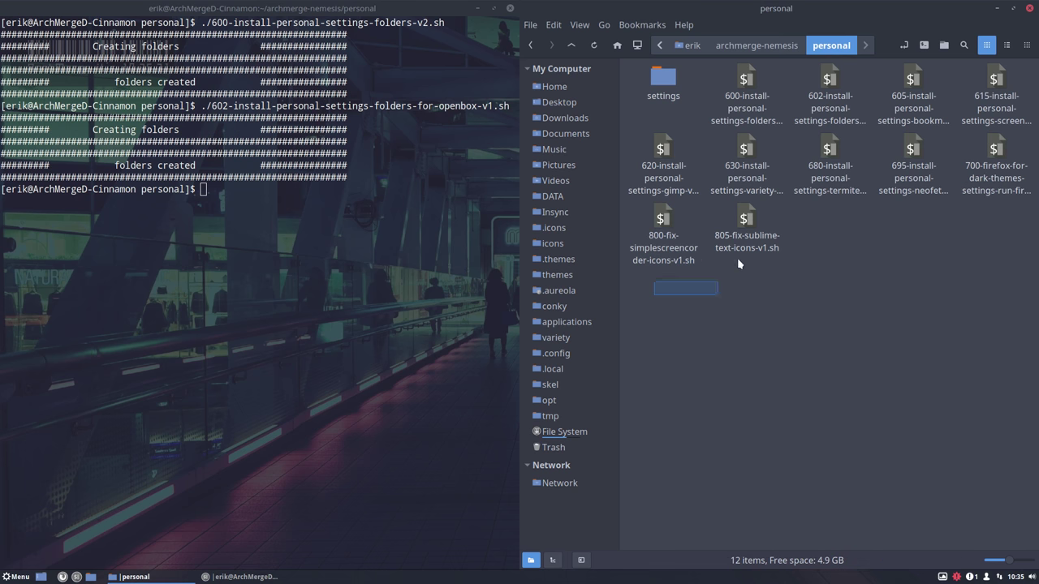
left_click(6, 577)
type("subl")
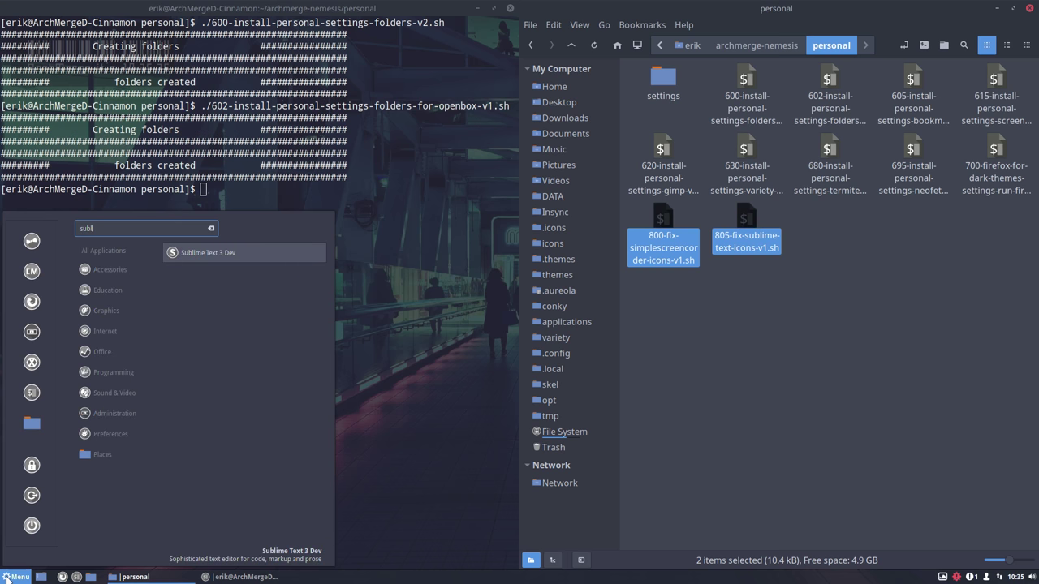
key("Return")
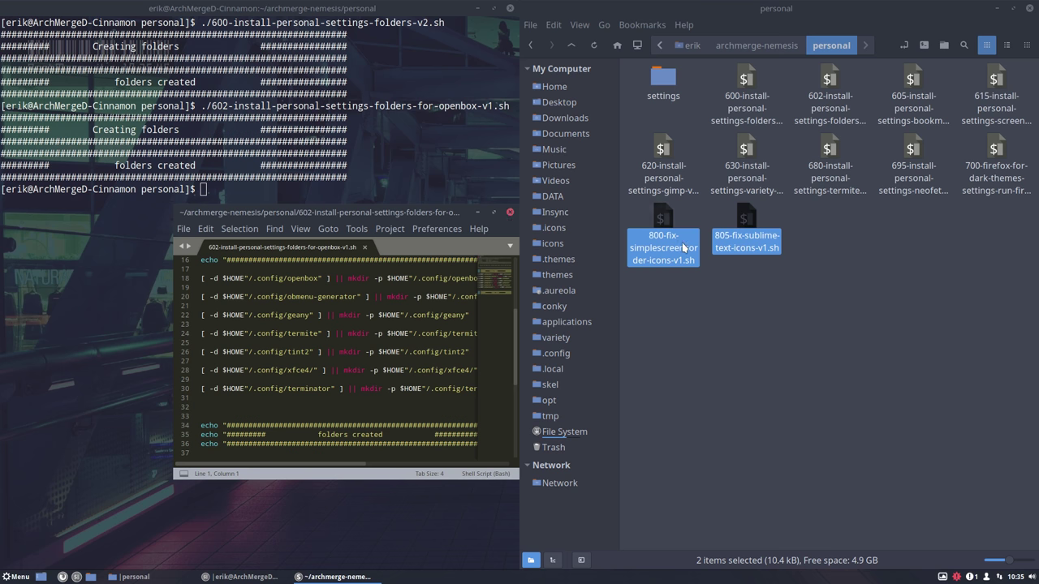
left_click(747, 240)
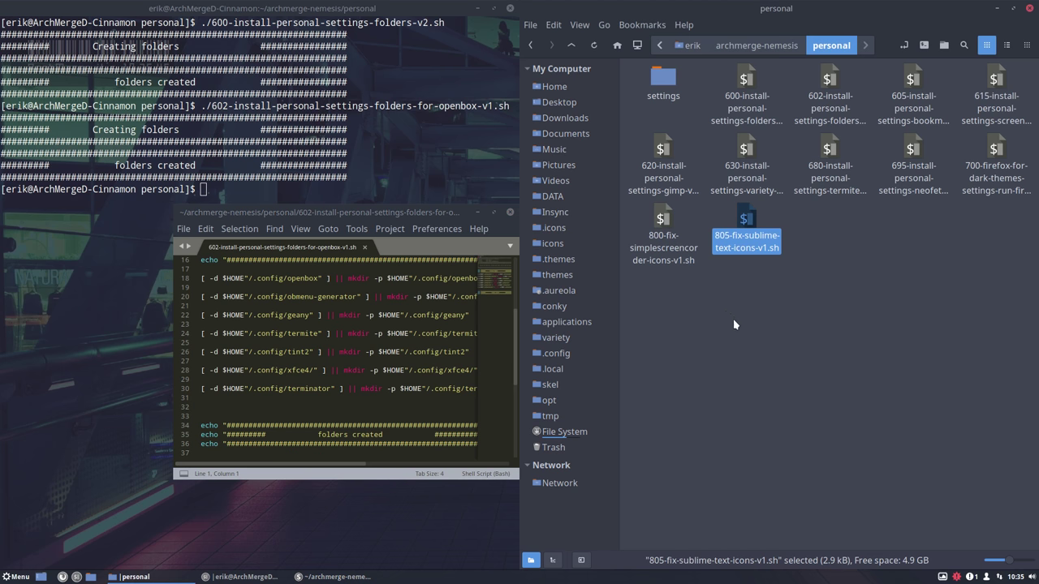
left_click(663, 240)
left_click(510, 212)
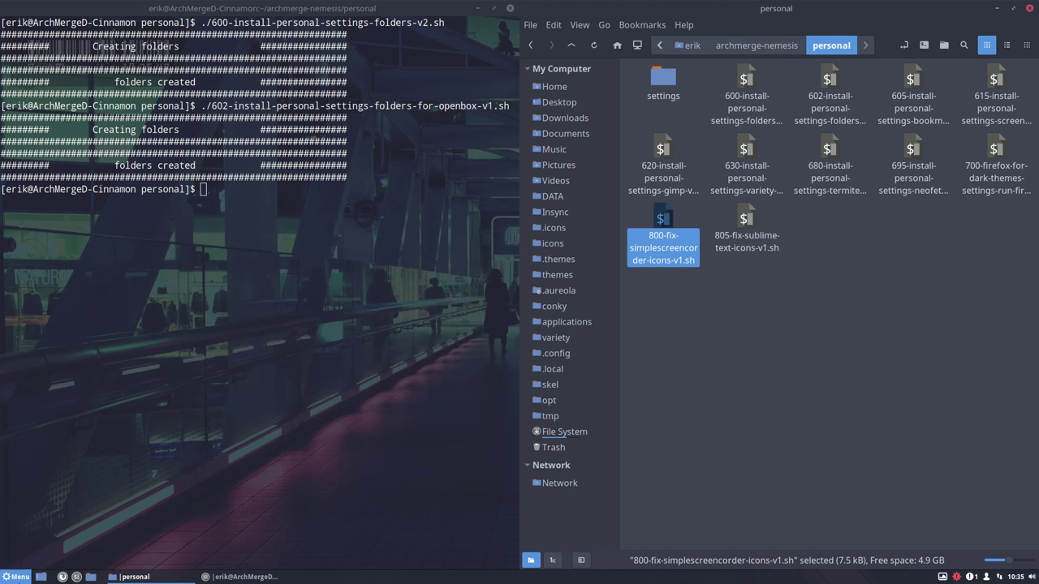
Step: Launch SimpleScreenRecorder from the application search, check its tray menu, then close it
left_click(16, 576)
type("siml")
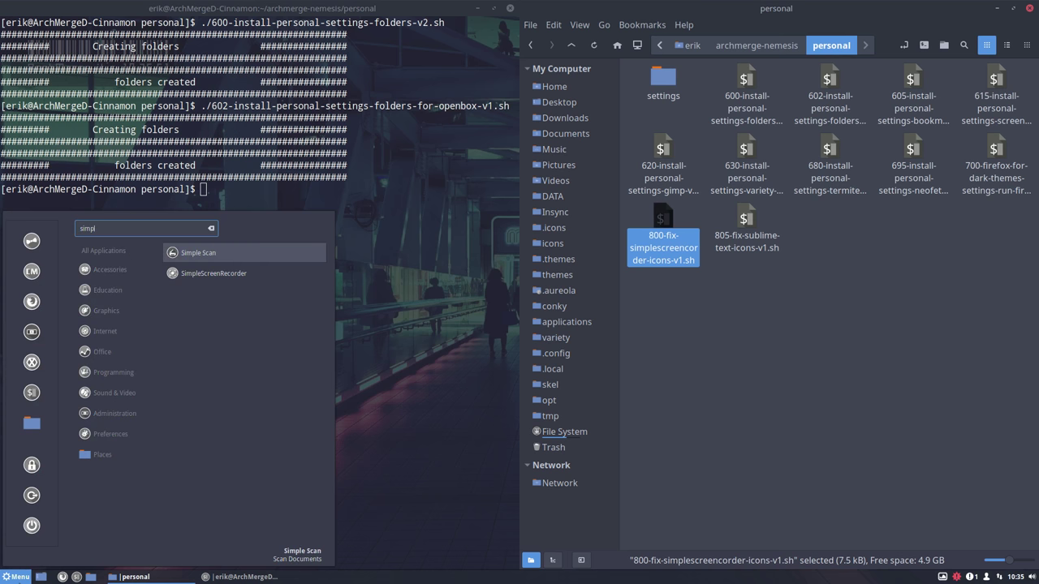
key("Down")
key("Return")
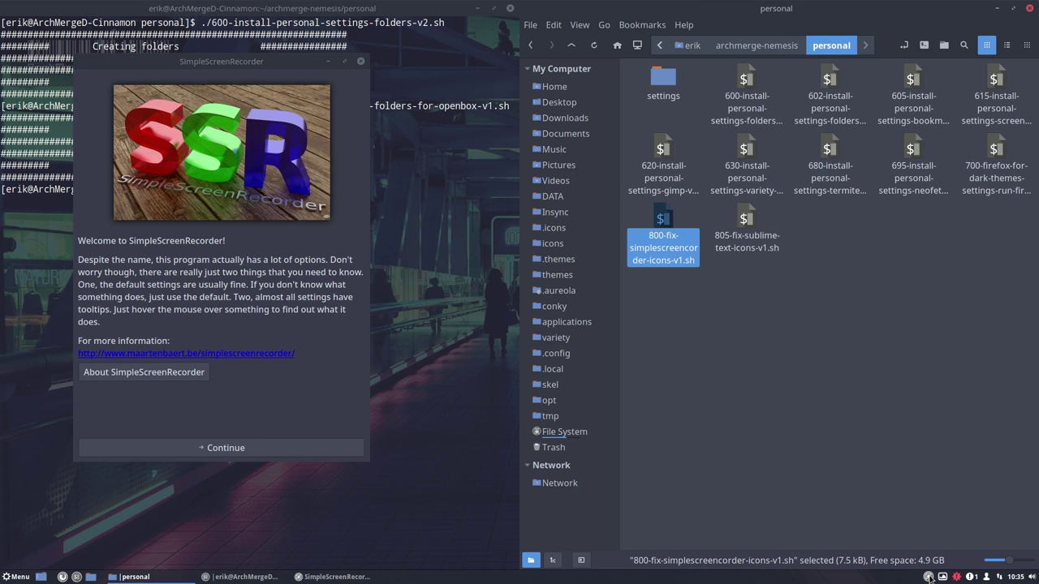
right_click(929, 575)
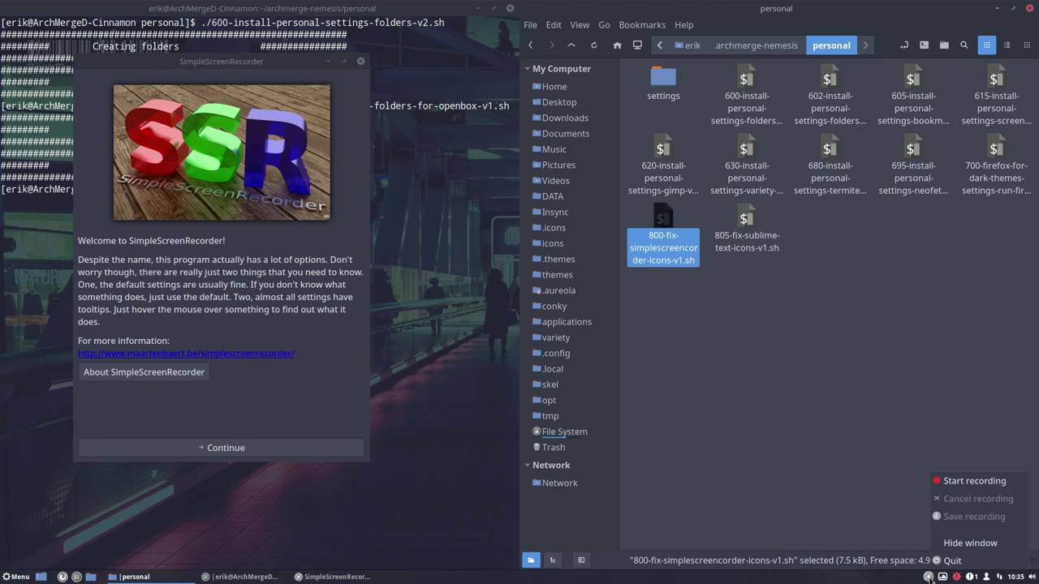
left_click(809, 424)
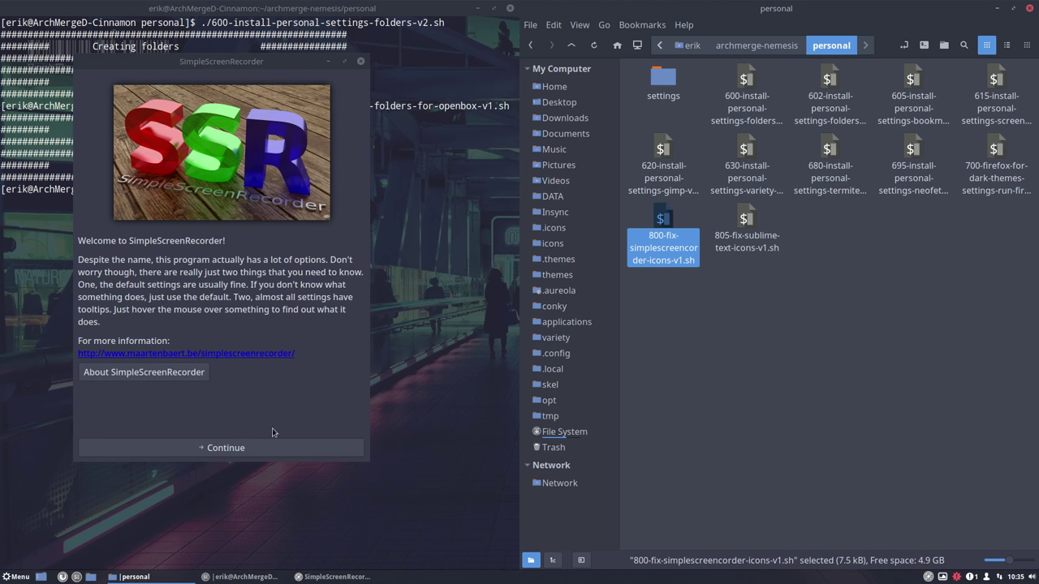
left_click(361, 61)
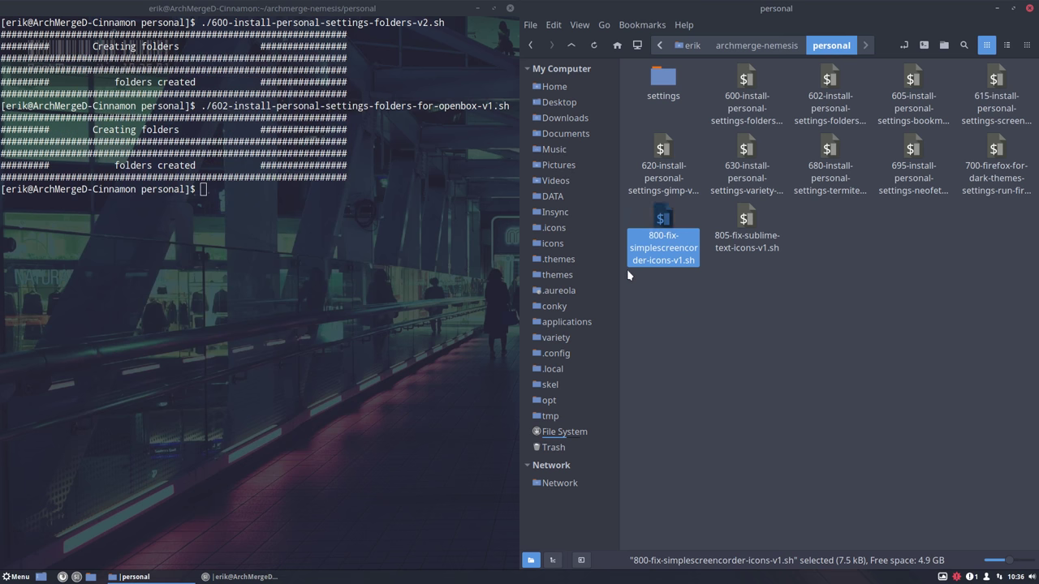
Step: Run ./800-fix-simplescreencorder-icons-v1.sh in the terminal and enter the sudo password
left_click(215, 299)
type("./")
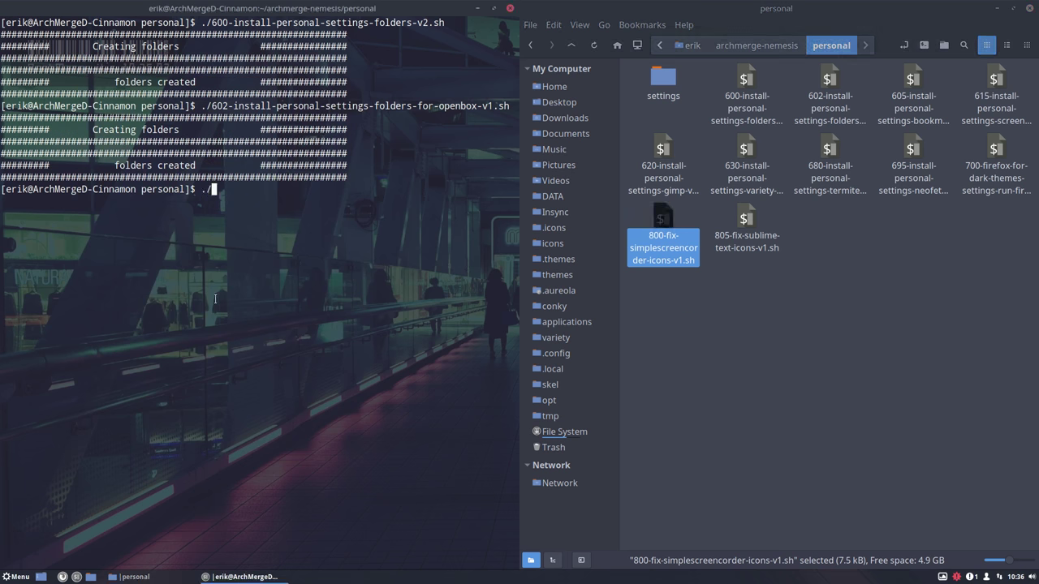
type("800")
key("Tab")
key("Return")
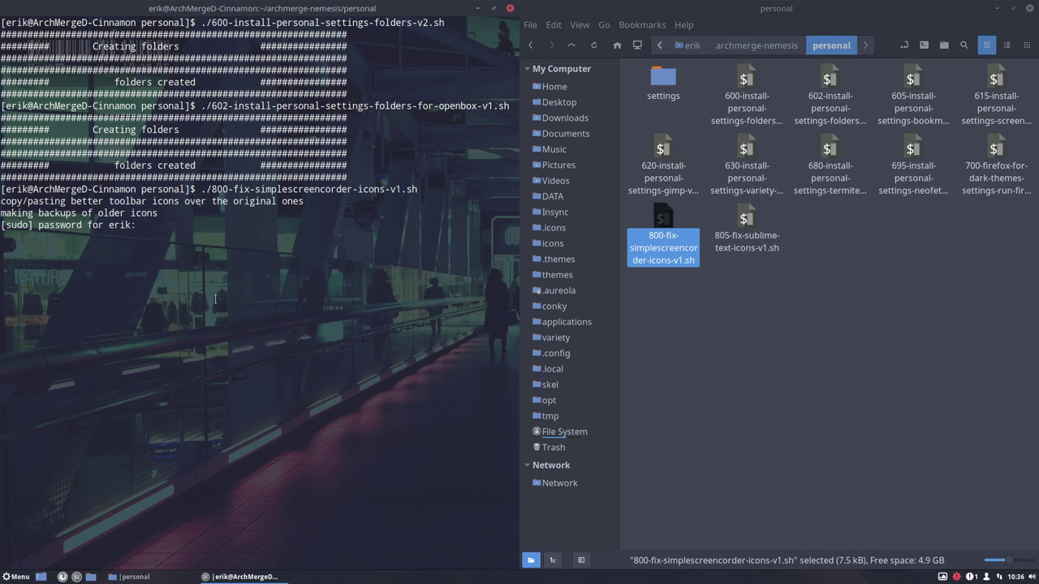
key("Return")
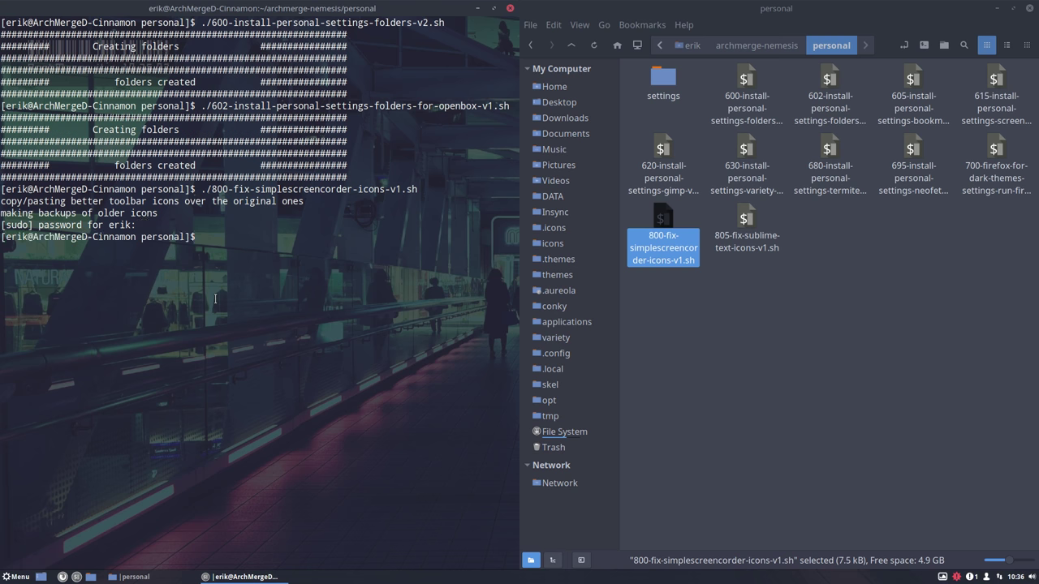
left_click(15, 578)
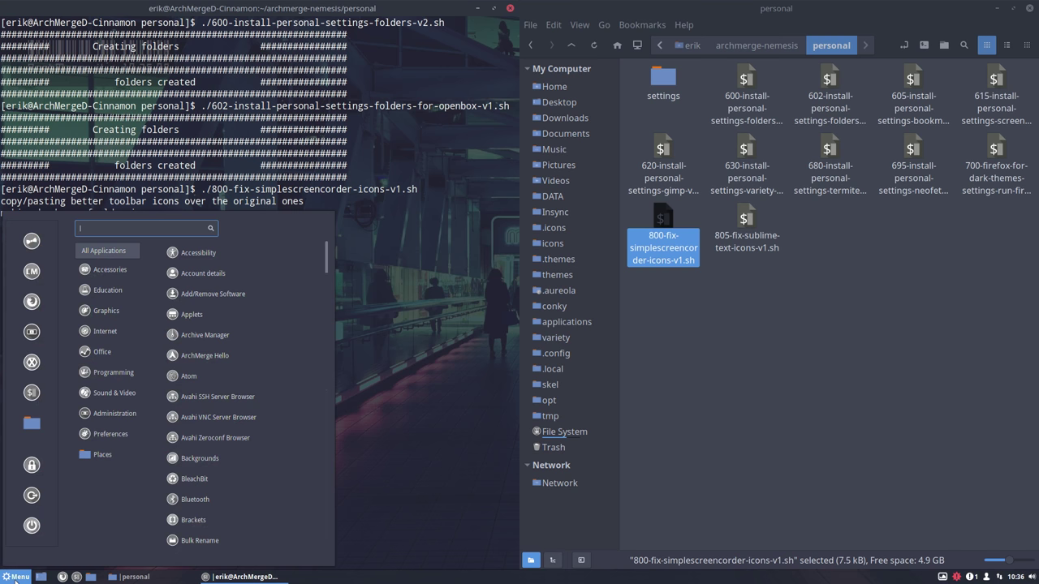
type("simpl")
key("Down")
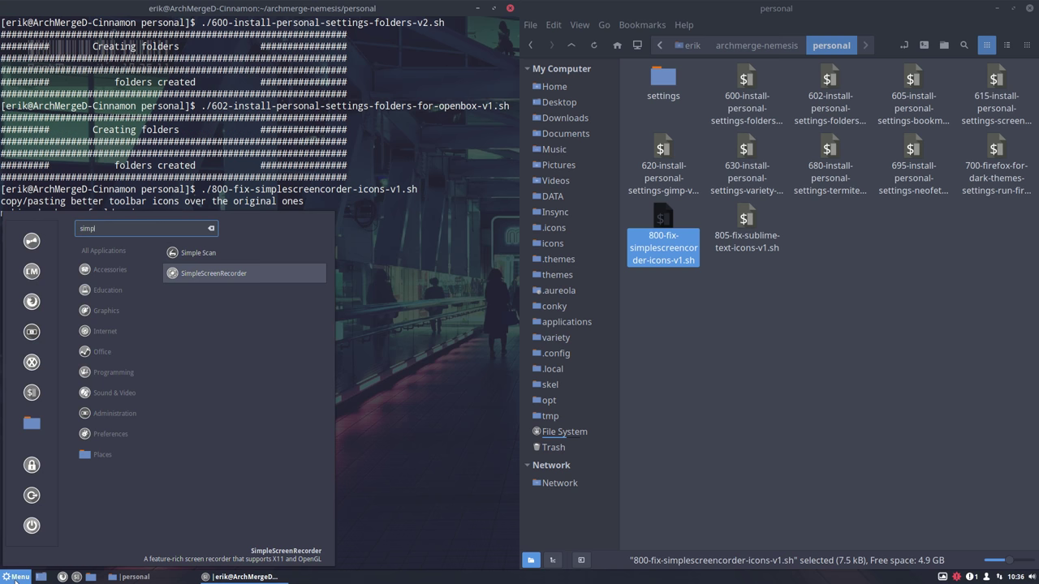
key("Return")
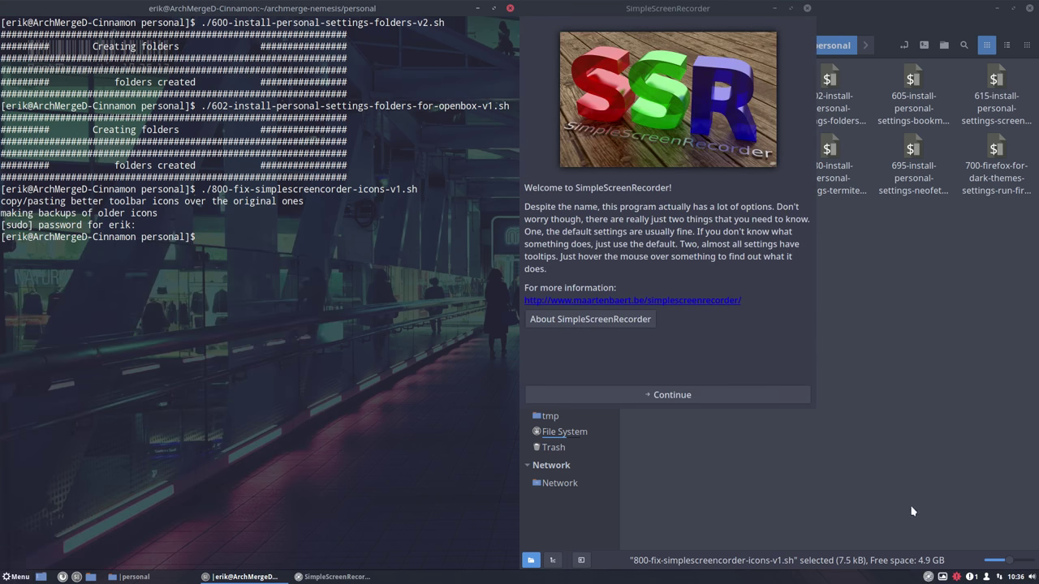
left_click(739, 397)
left_click(753, 399)
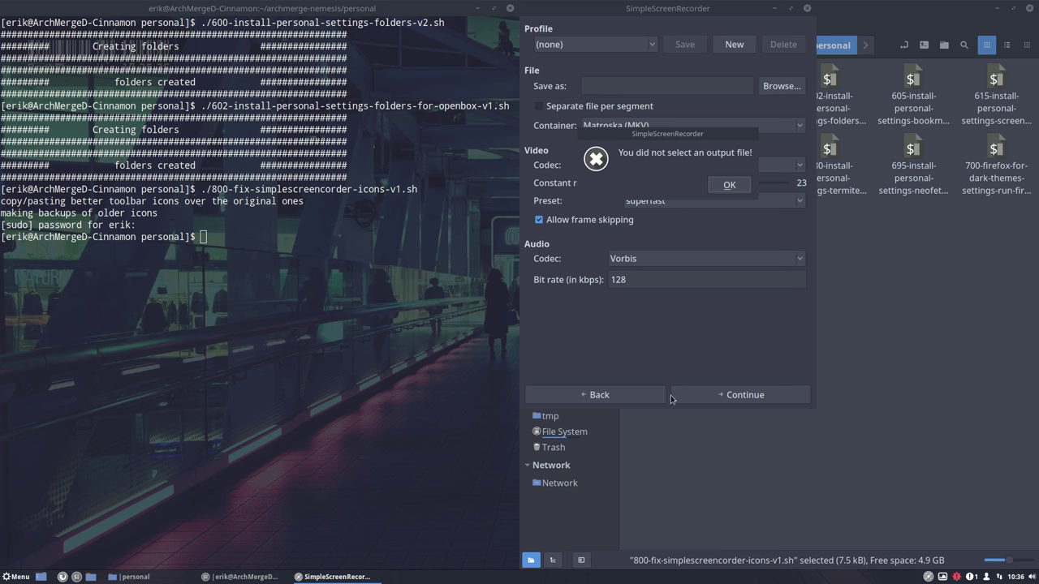
left_click(734, 183)
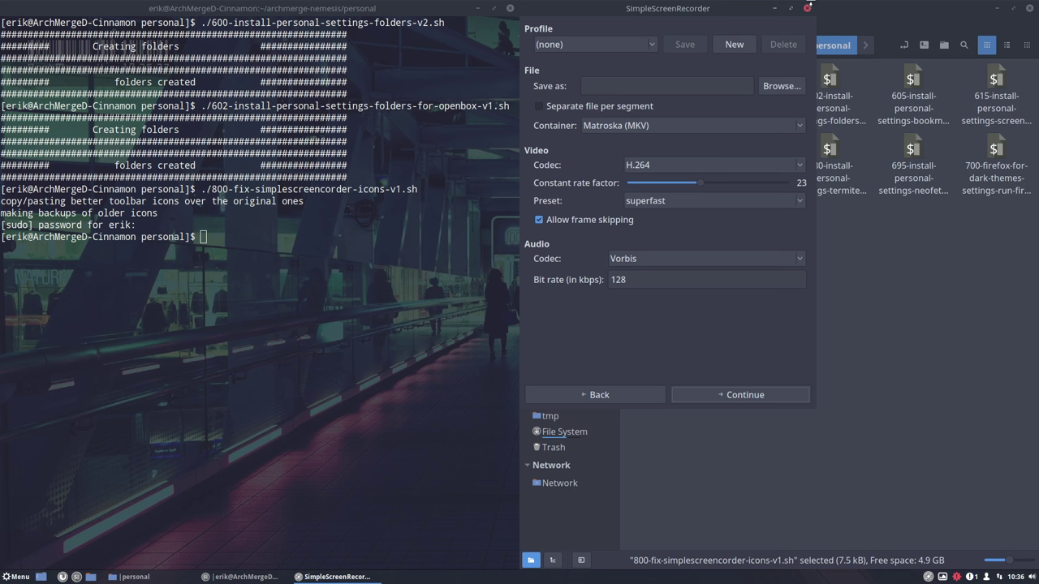
left_click(808, 7)
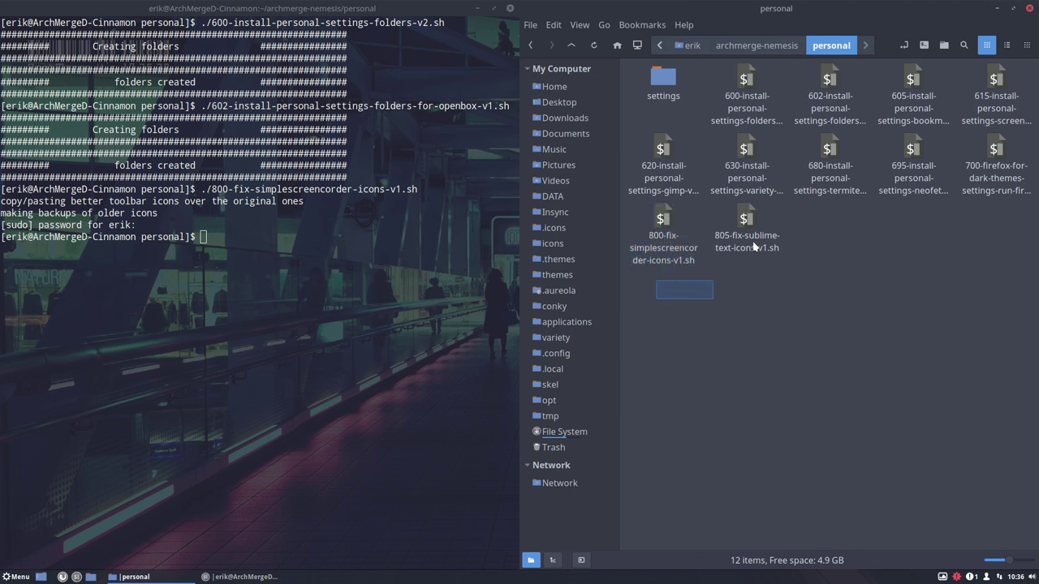
left_click_drag(787, 299, 634, 209)
left_click(880, 310)
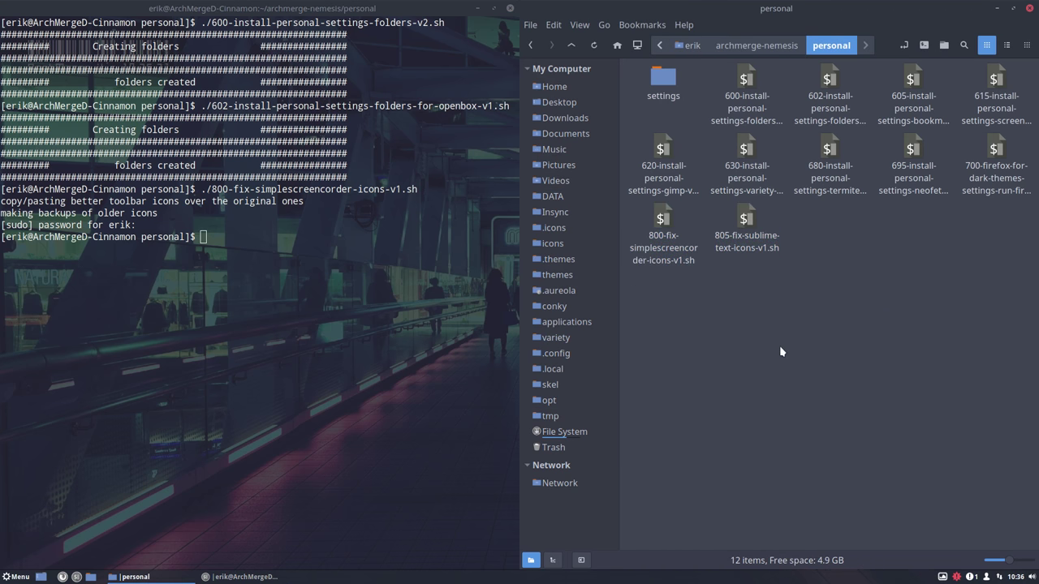
Step: Go back to archmerge-nemesis, select the 010 fonts script, and close the Nemo window
left_click(756, 45)
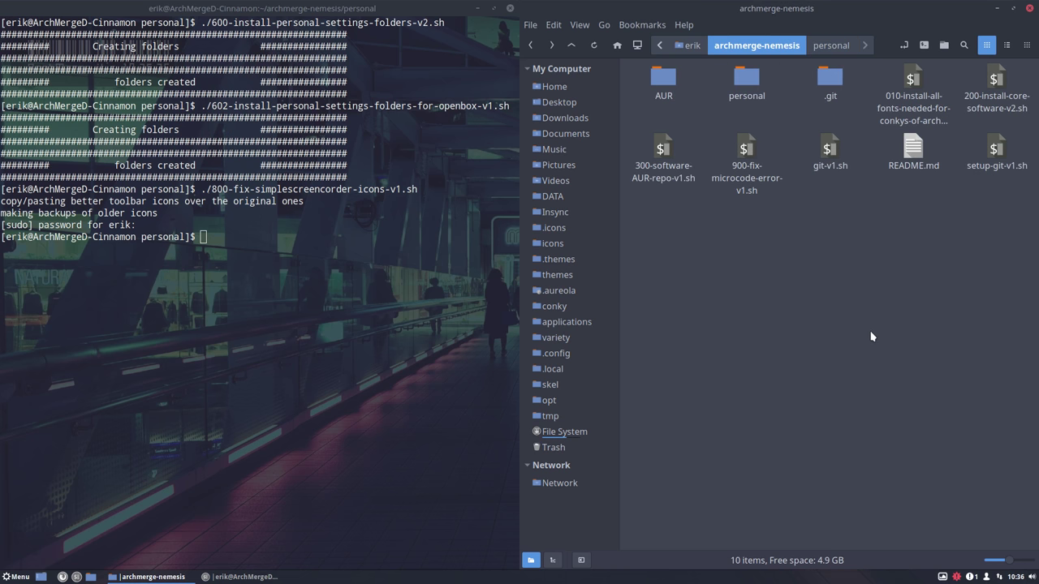
left_click(906, 129)
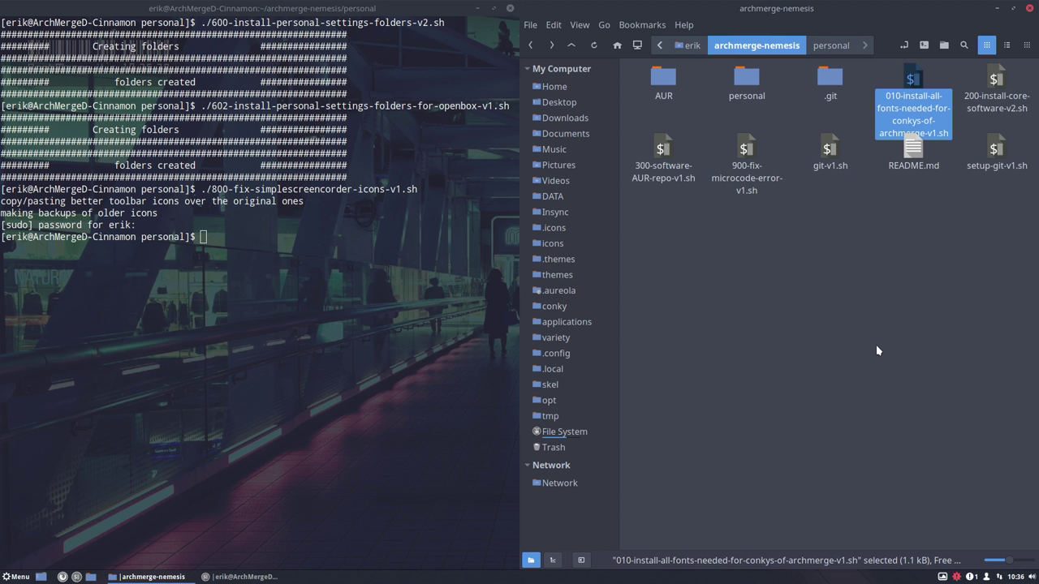
key("alt+Tab")
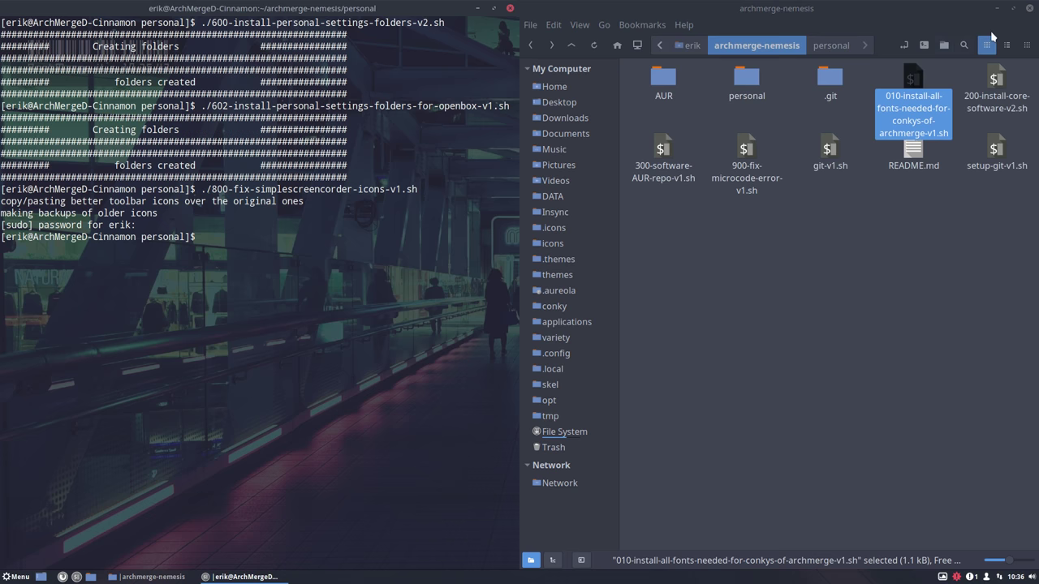
left_click(1030, 9)
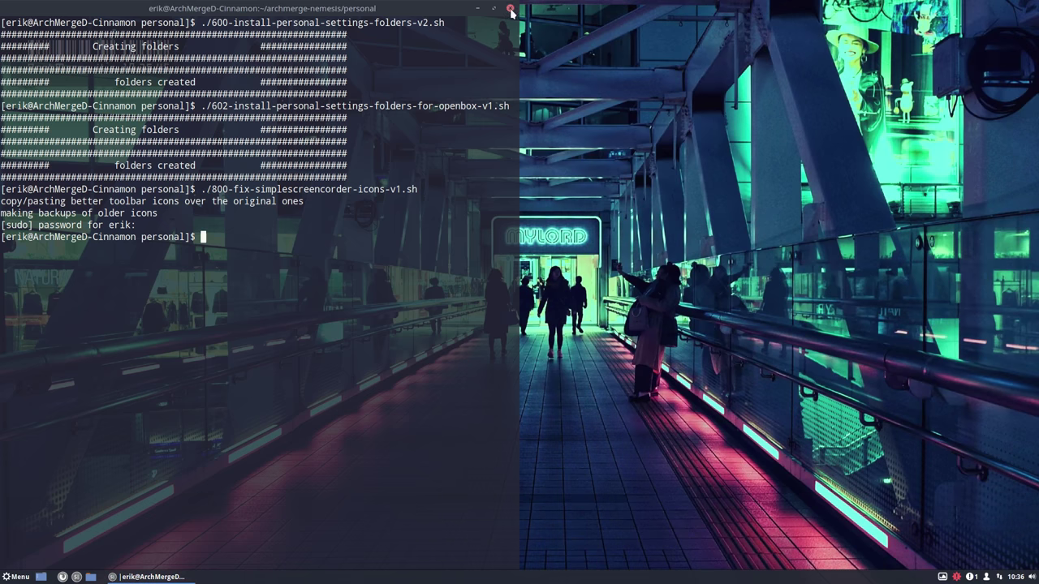